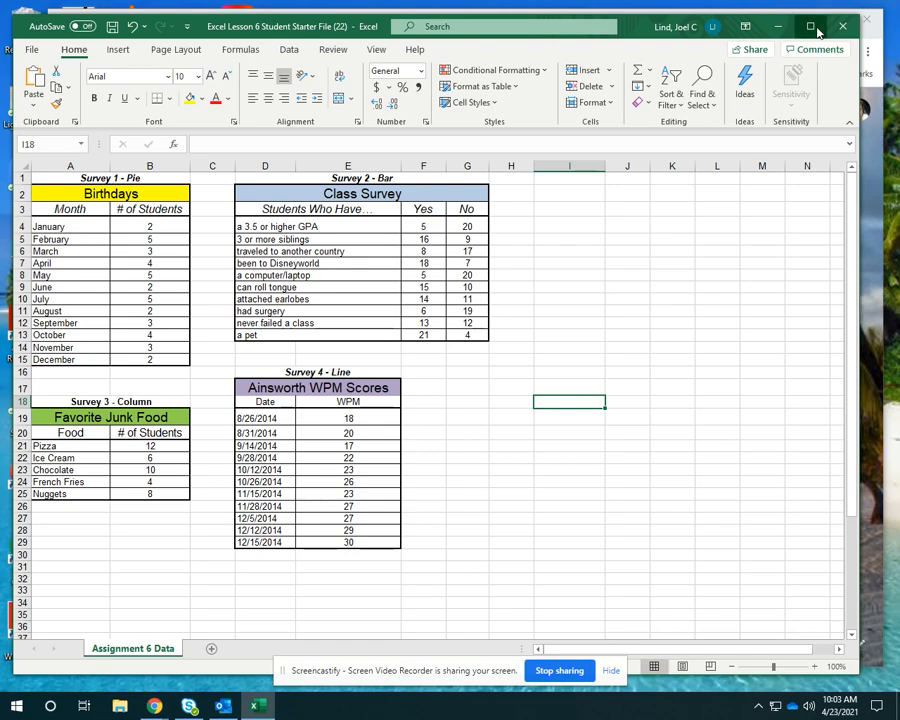
Insert a 3-D clustered column chart from the Birthdays data in A3:B15 and apply the dark-background chart style with data labels.
click(810, 26)
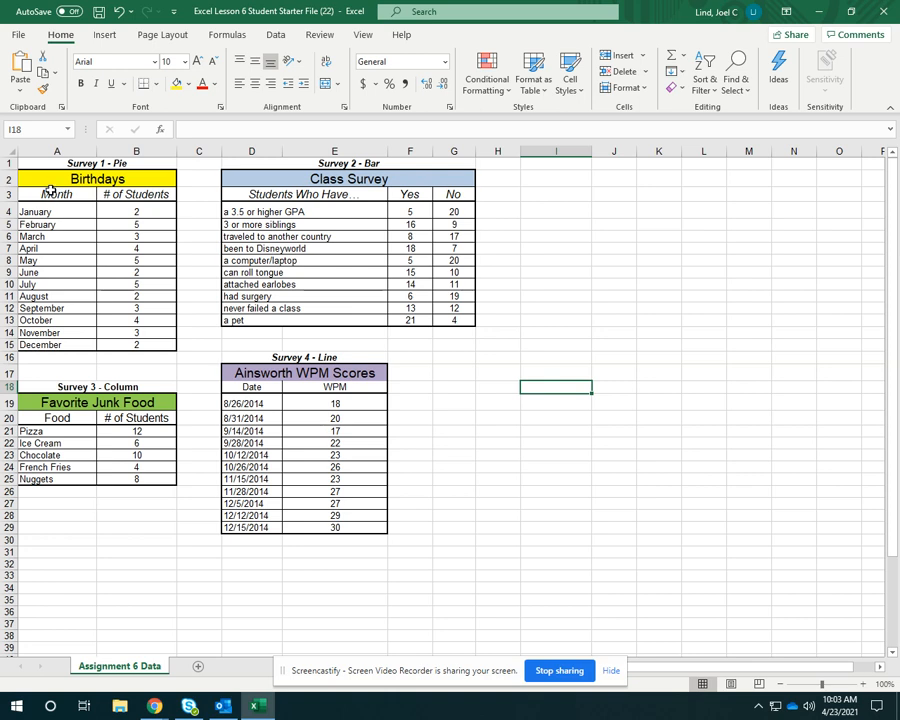
drag(50, 190, 150, 344)
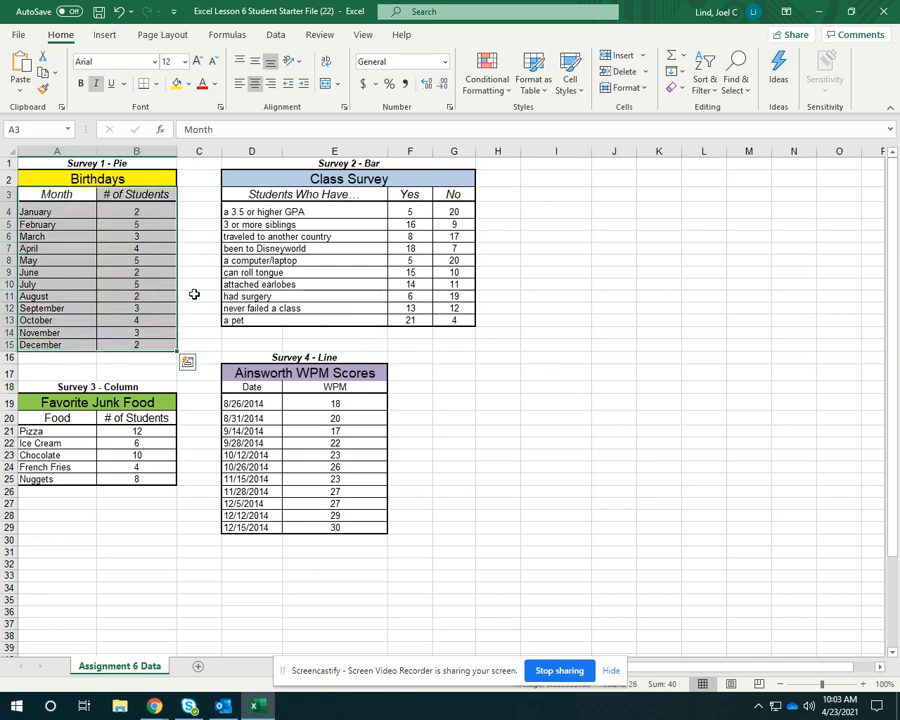
click(105, 36)
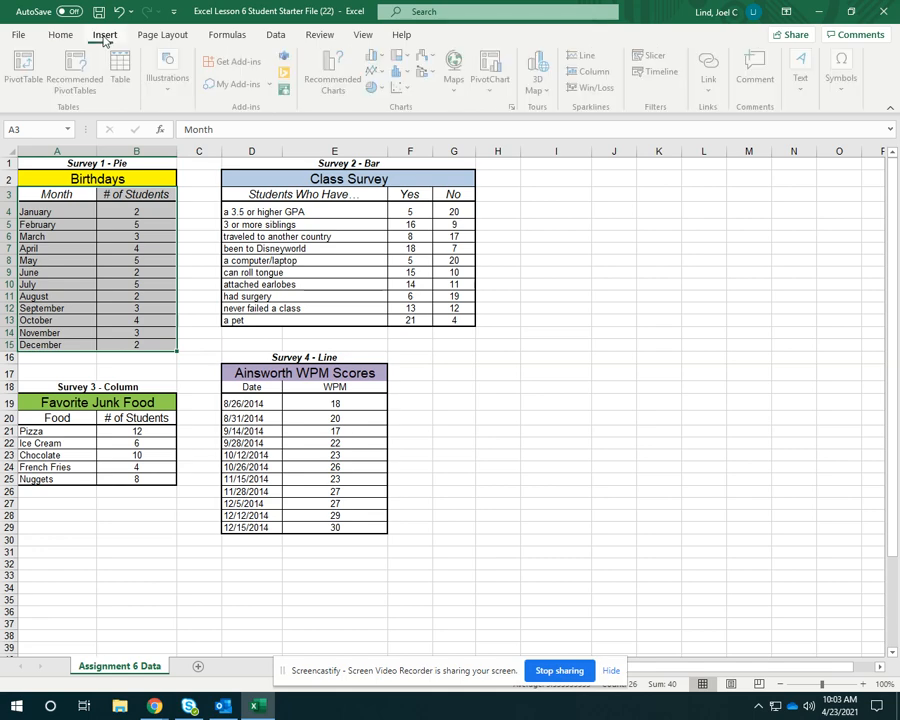
click(384, 60)
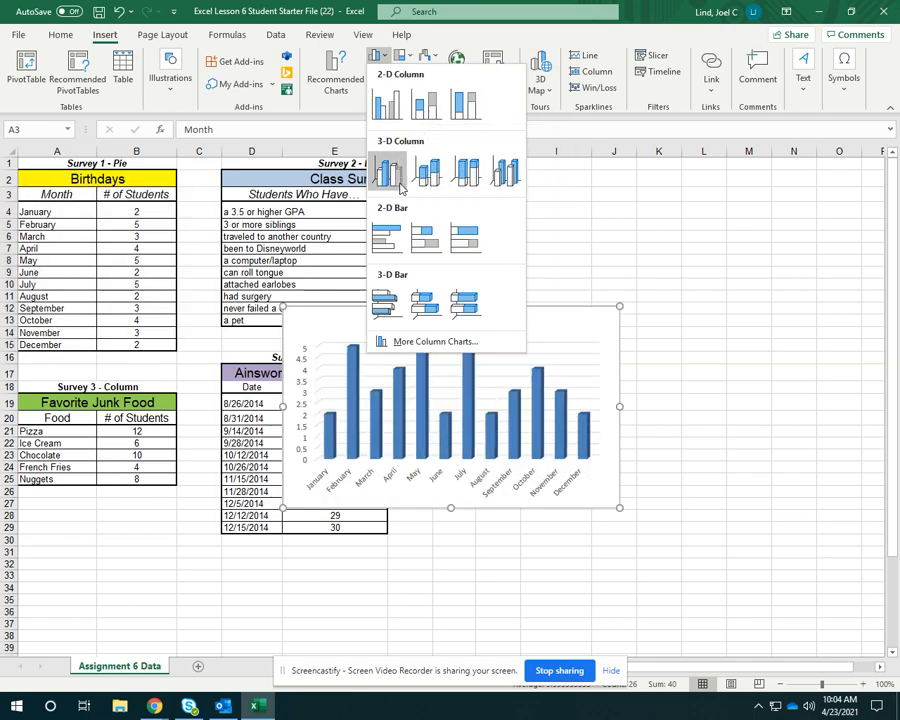
click(400, 185)
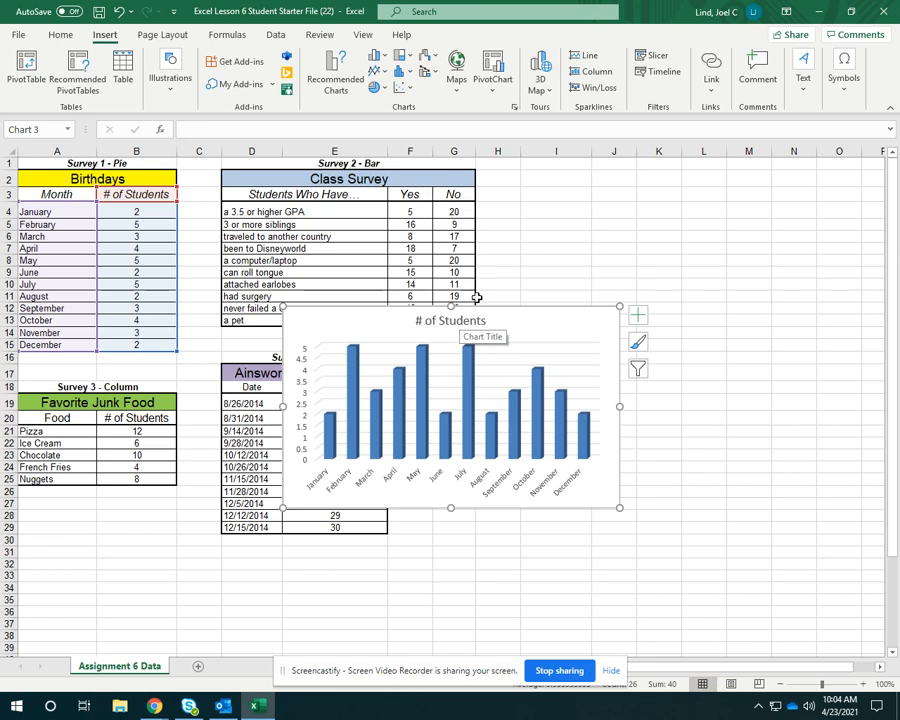
click(538, 340)
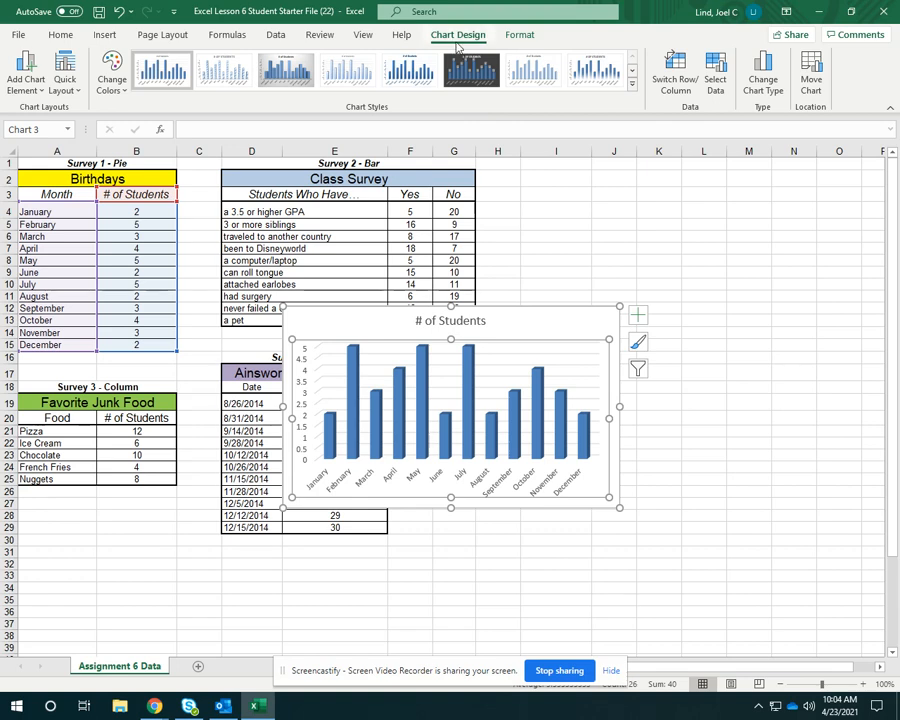
click(472, 73)
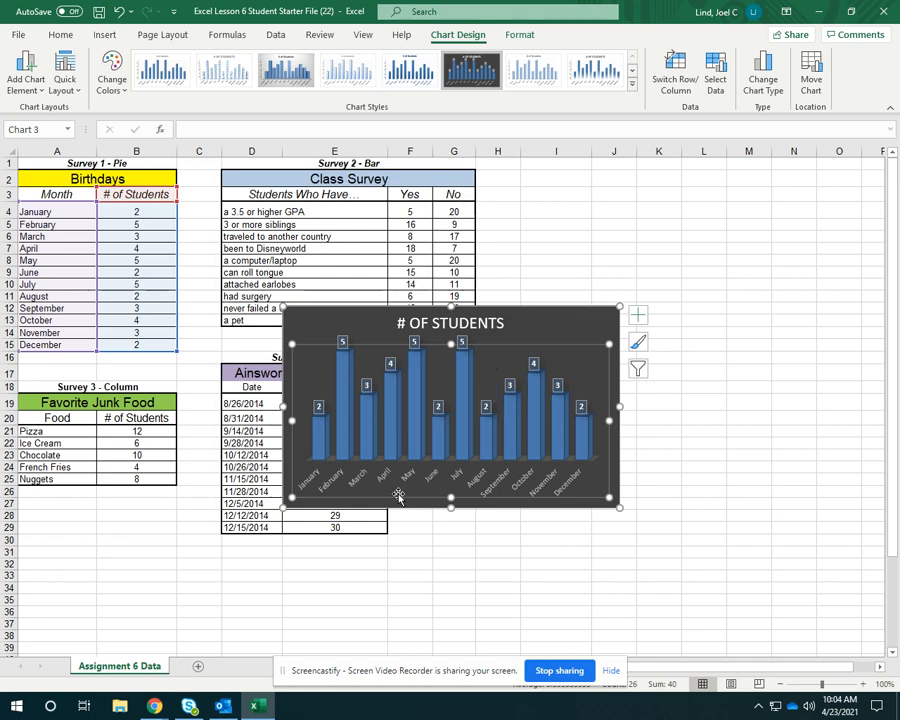
Fill only the February column of the birthdays chart with the standard red colour and close the formatting options.
click(424, 424)
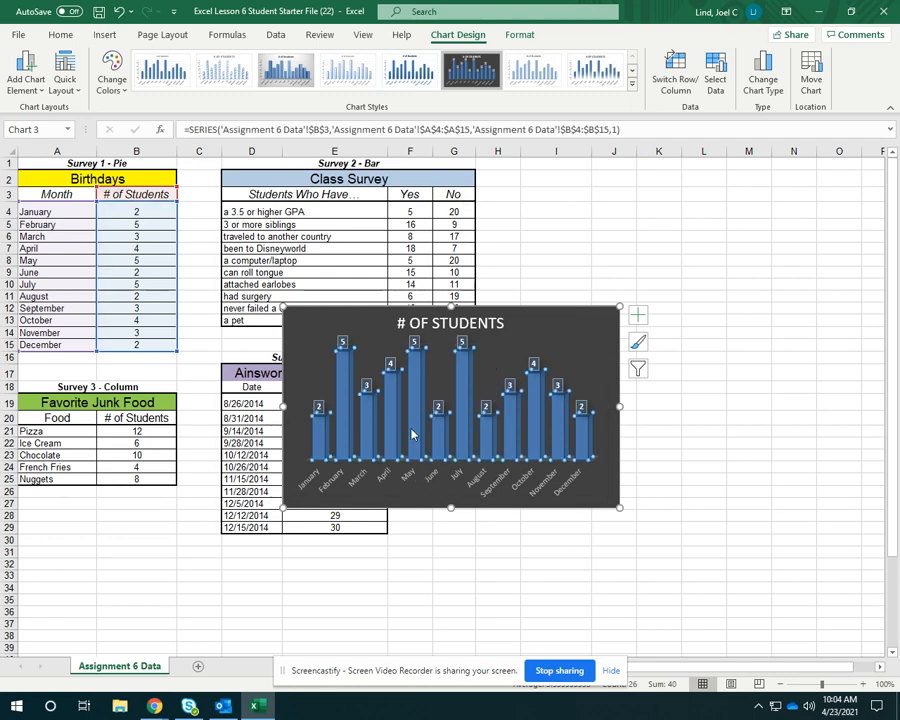
click(418, 410)
double_click(418, 392)
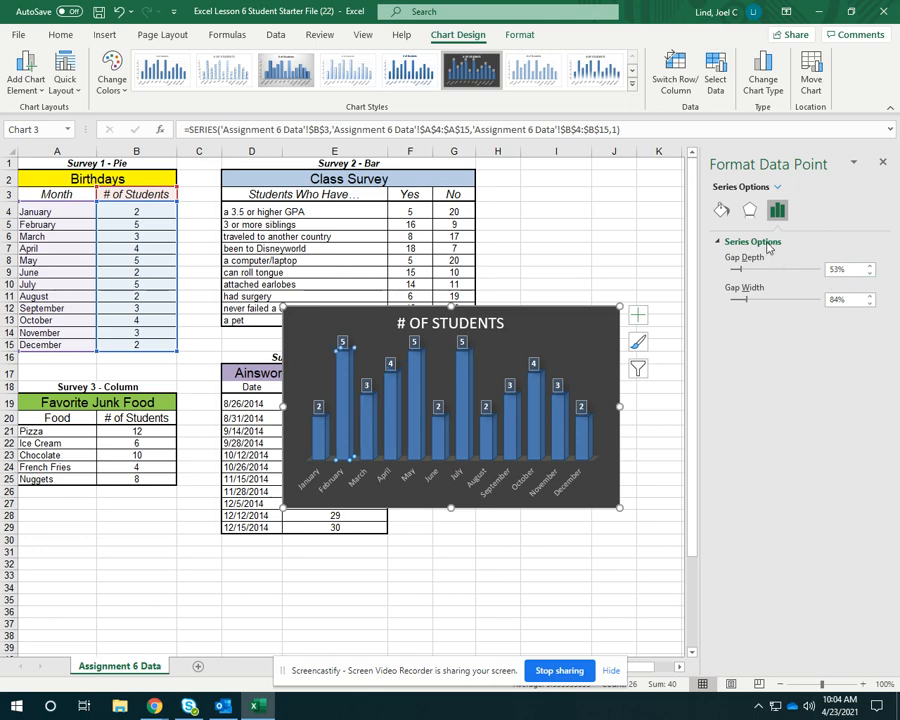
click(721, 210)
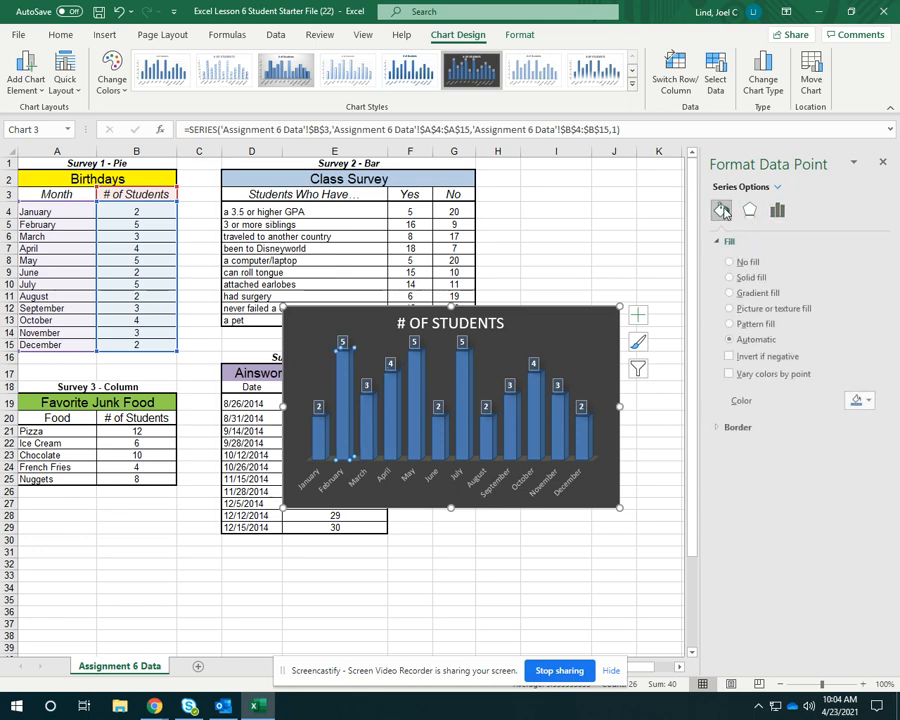
click(858, 400)
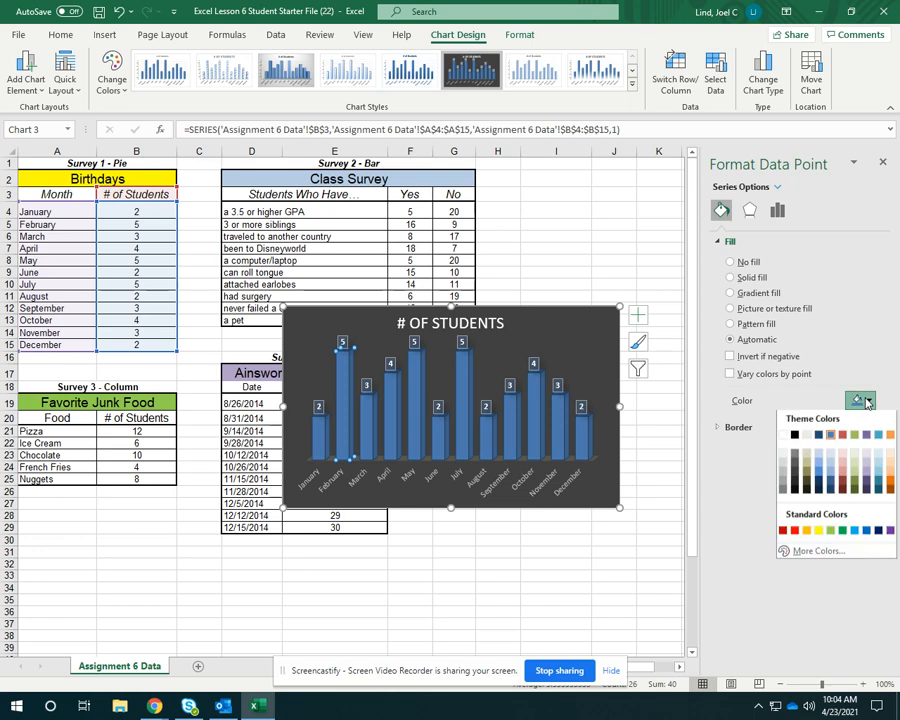
click(795, 533)
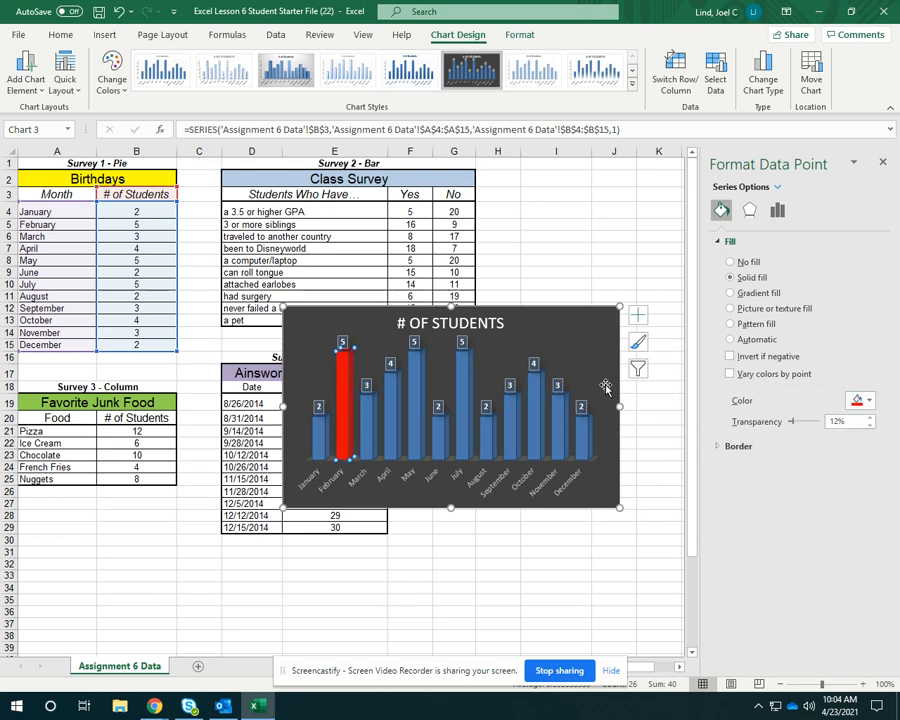
click(573, 249)
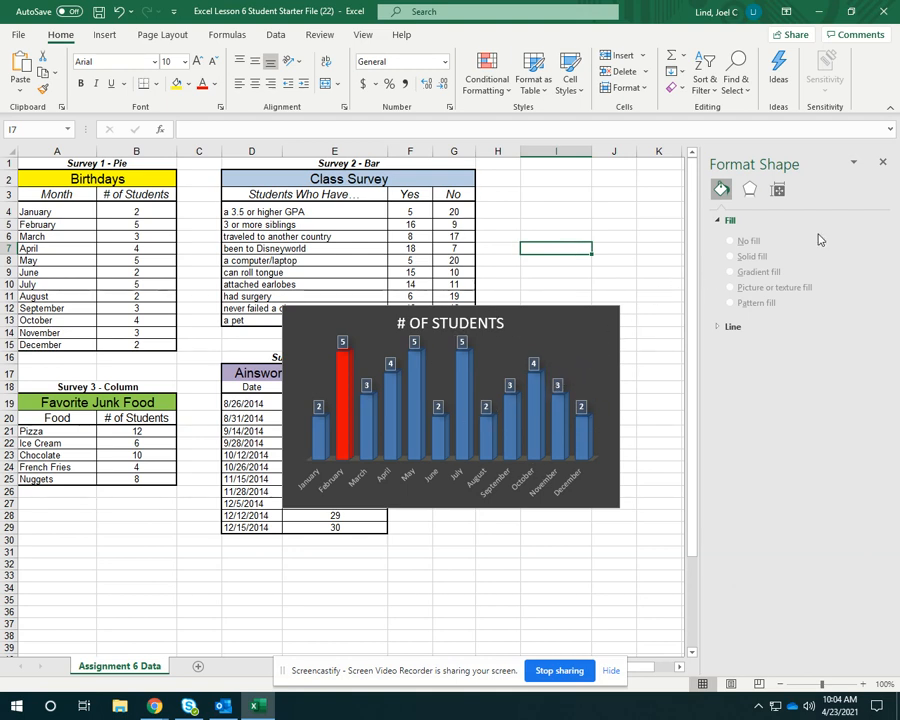
click(882, 162)
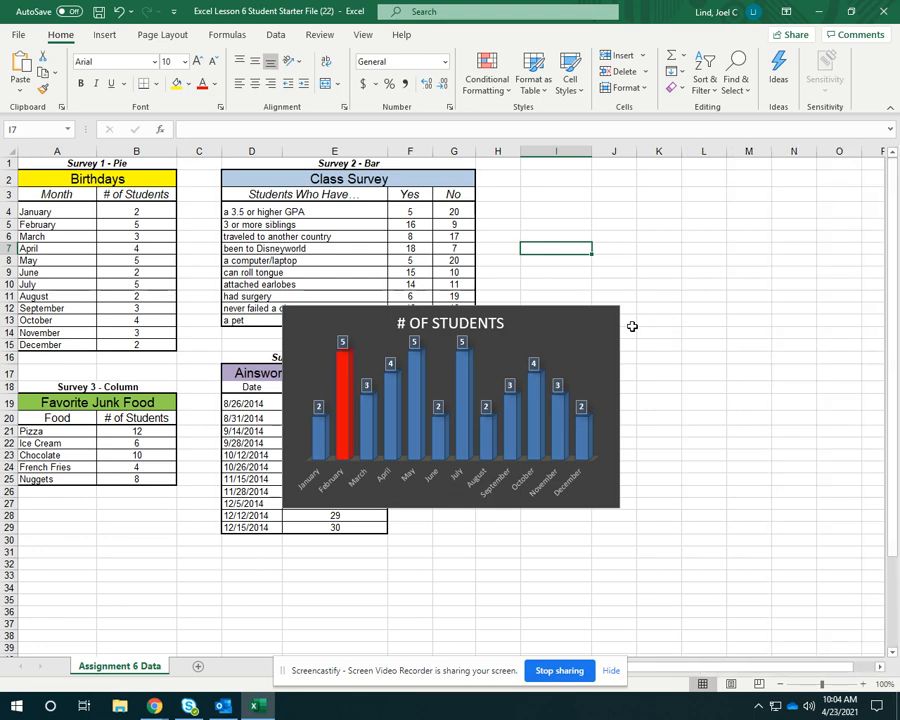
Move the birthdays chart below the survey tables, with its upper edge around row 32.
drag(541, 327, 303, 565)
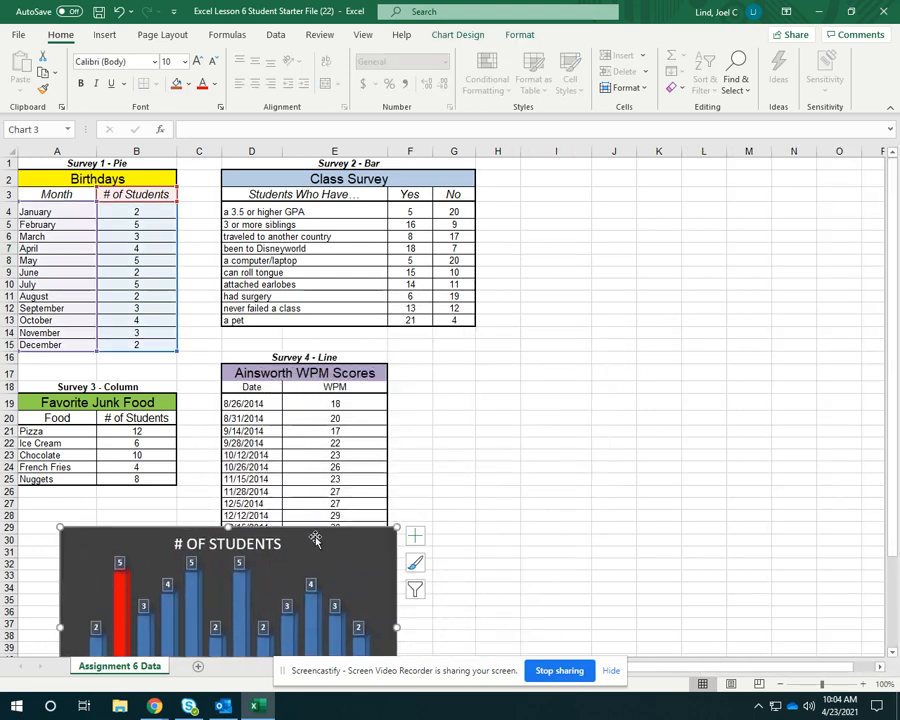
scroll(303, 565, down, 4)
drag(288, 380, 281, 420)
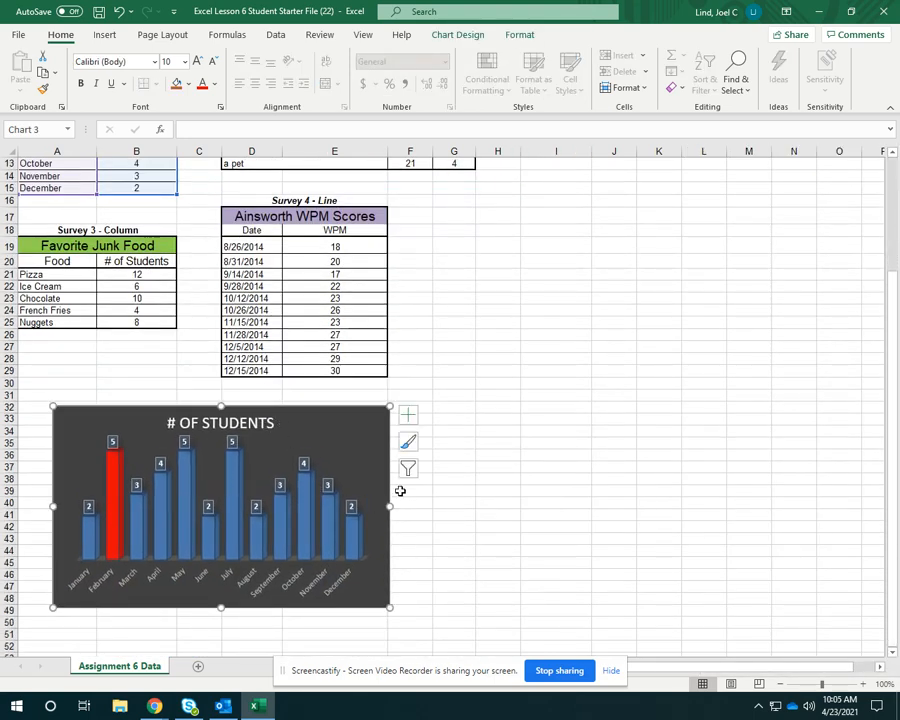
scroll(464, 412, up, 4)
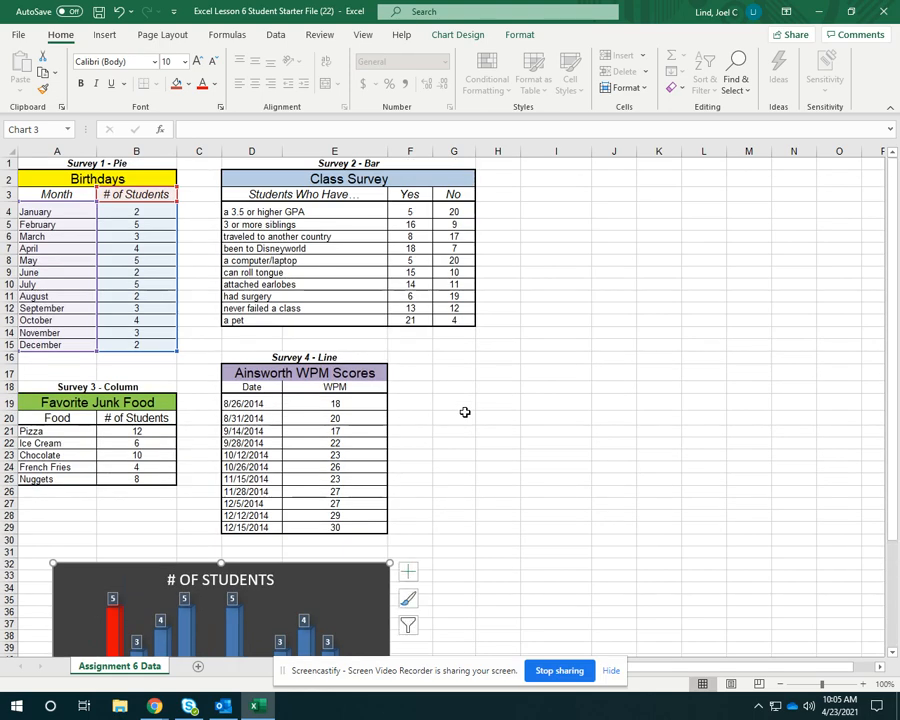
Add a new worksheet and name it Graphs.
click(199, 668)
double_click(199, 668)
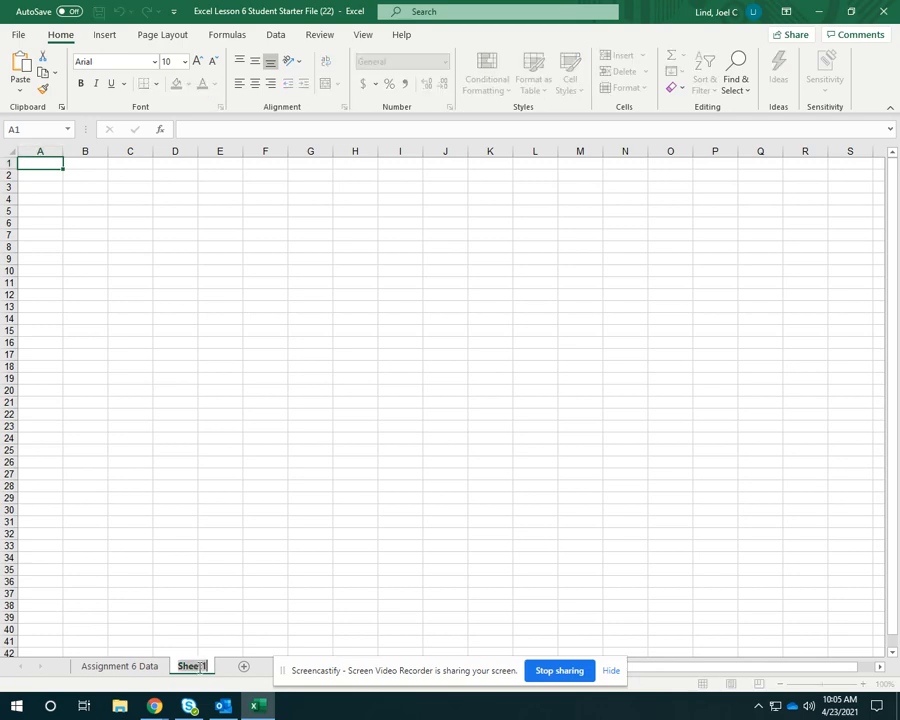
key(BackSpace)
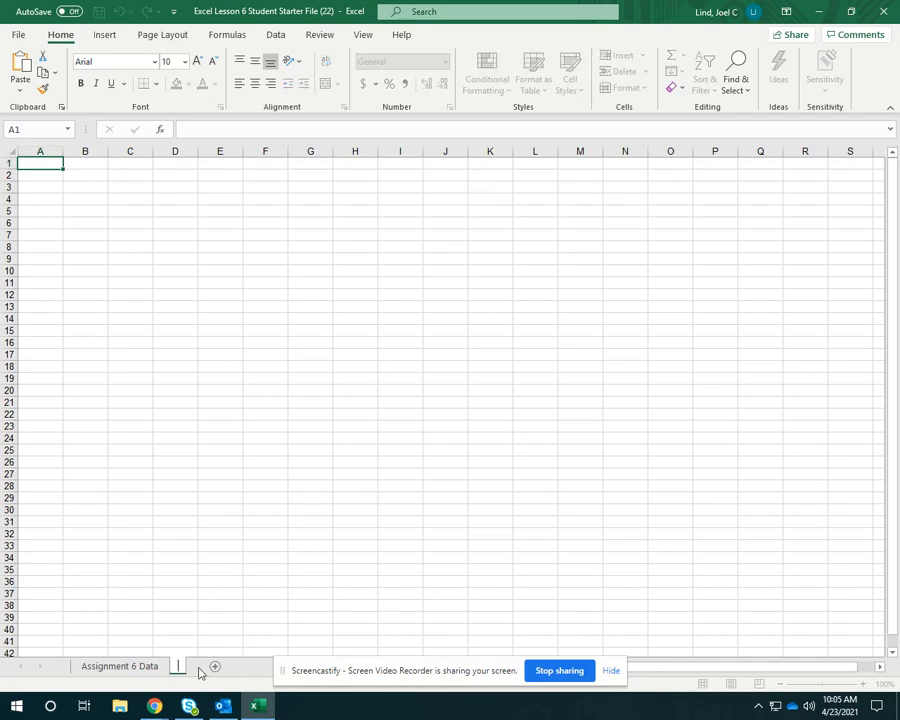
text(Graphs)
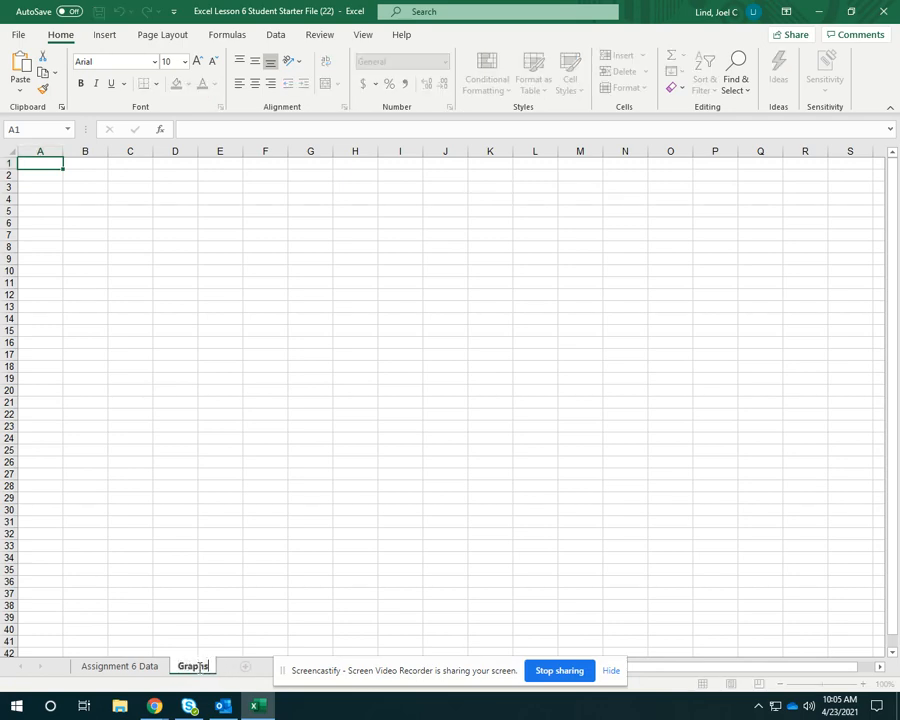
click(158, 614)
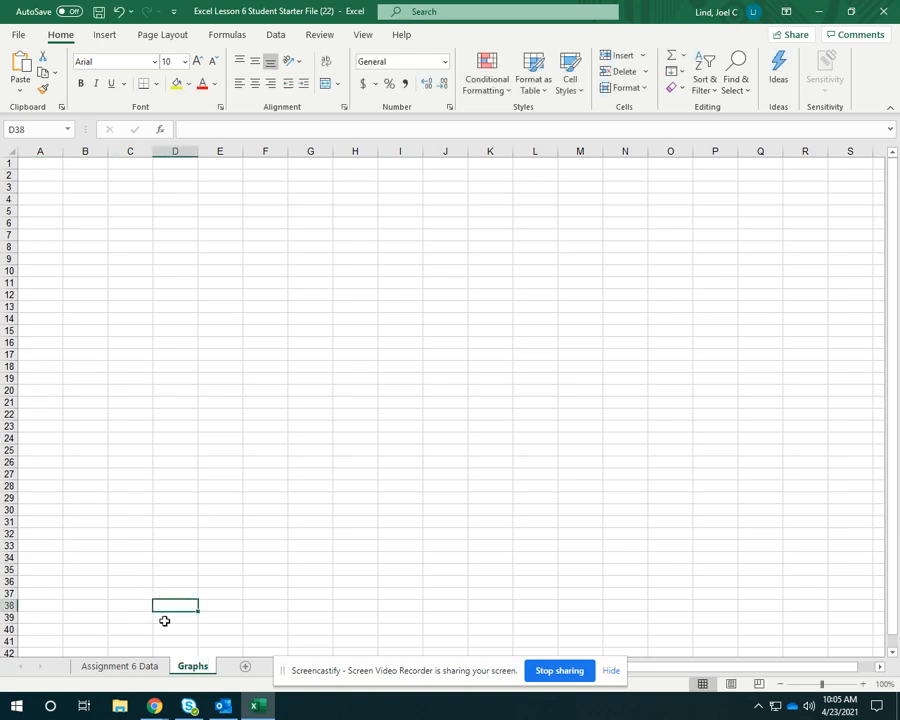
Move the birthdays chart from Assignment 6 Data to the Graphs sheet as an object and place it with its upper-left corner at A2.
click(132, 662)
scroll(362, 536, down, 1)
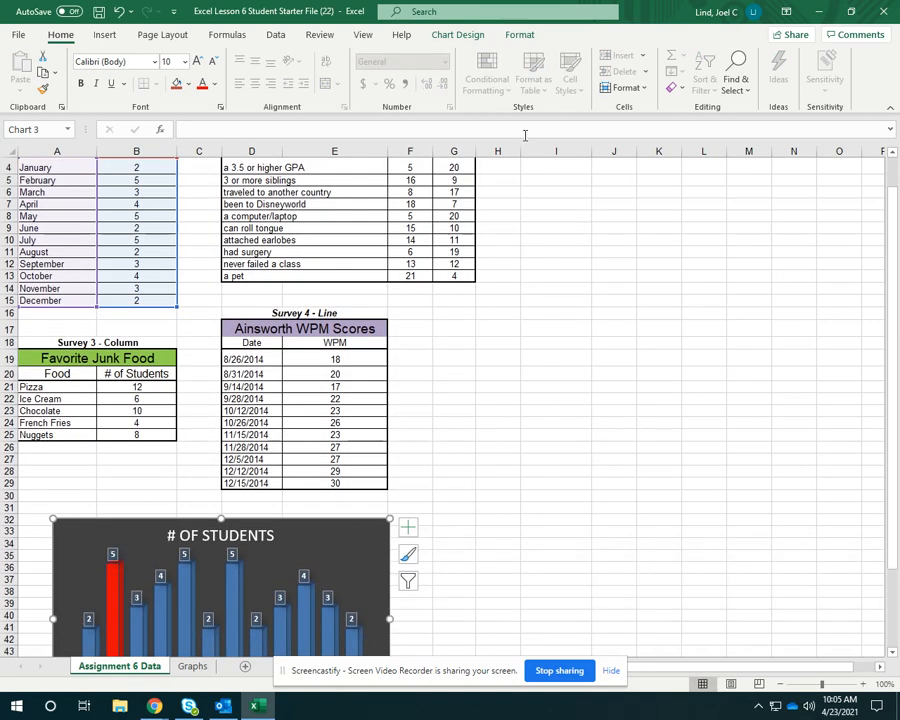
scroll(350, 540, down, 3)
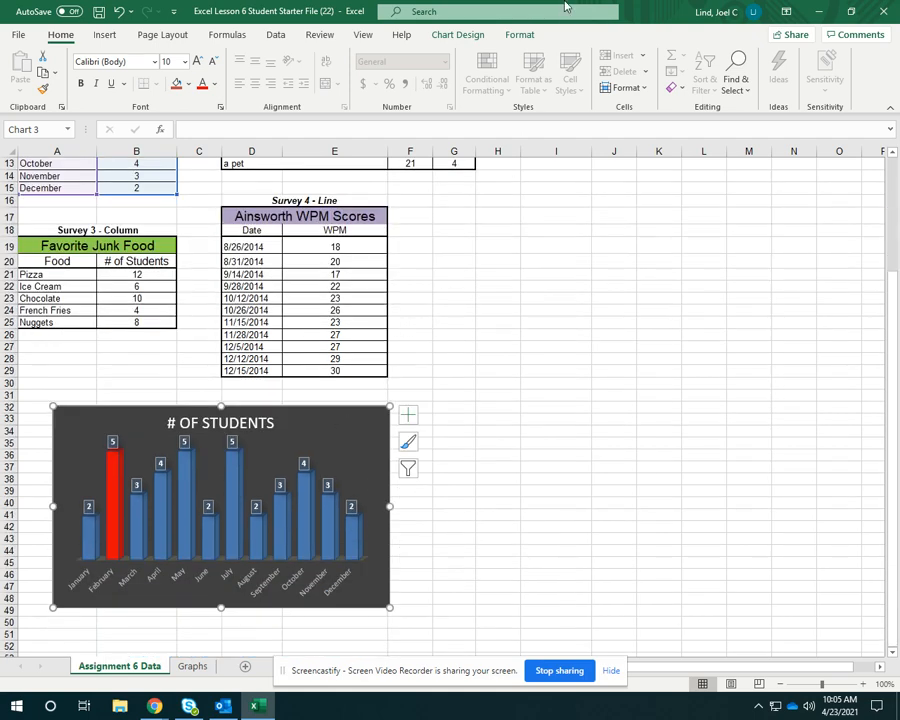
click(462, 38)
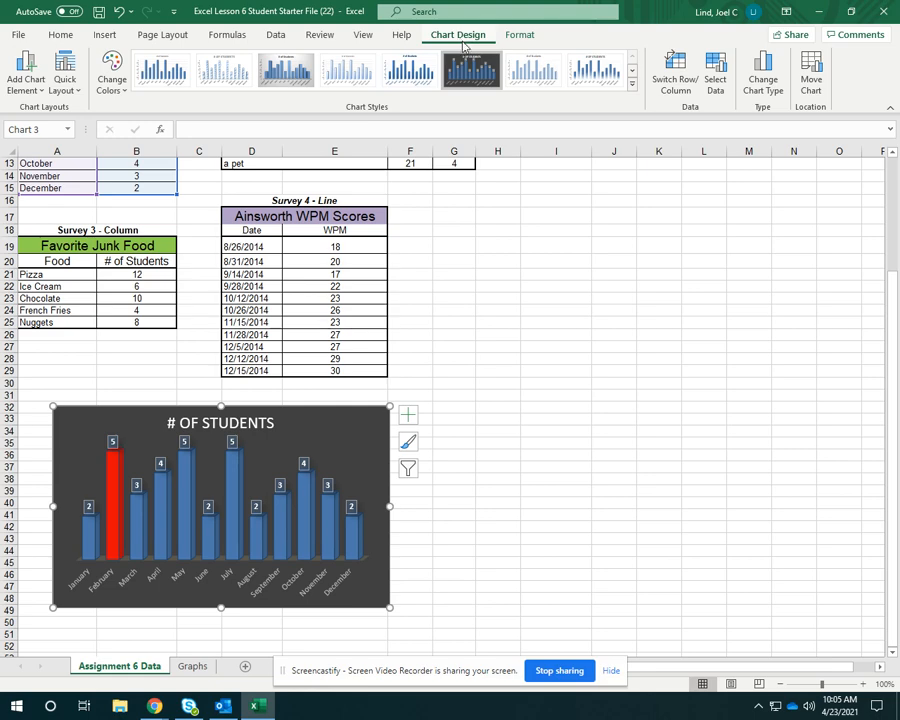
click(811, 80)
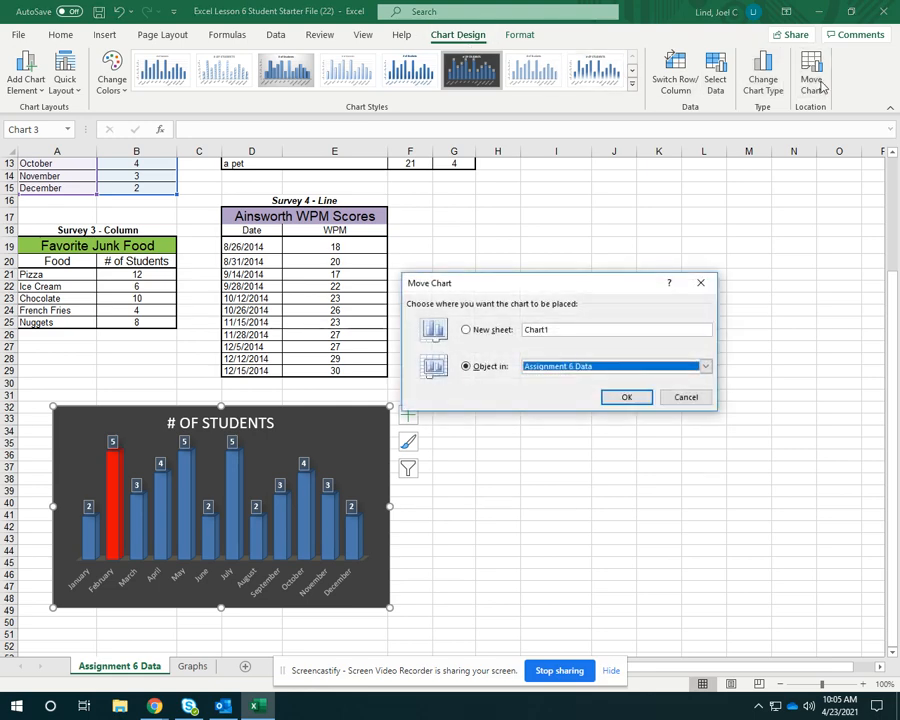
click(706, 367)
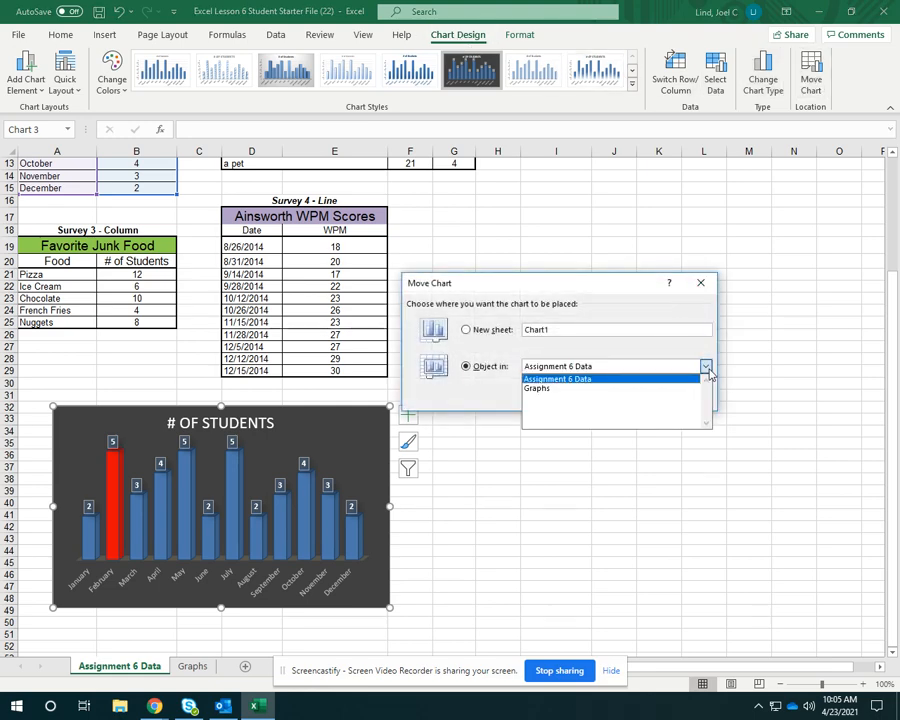
click(538, 389)
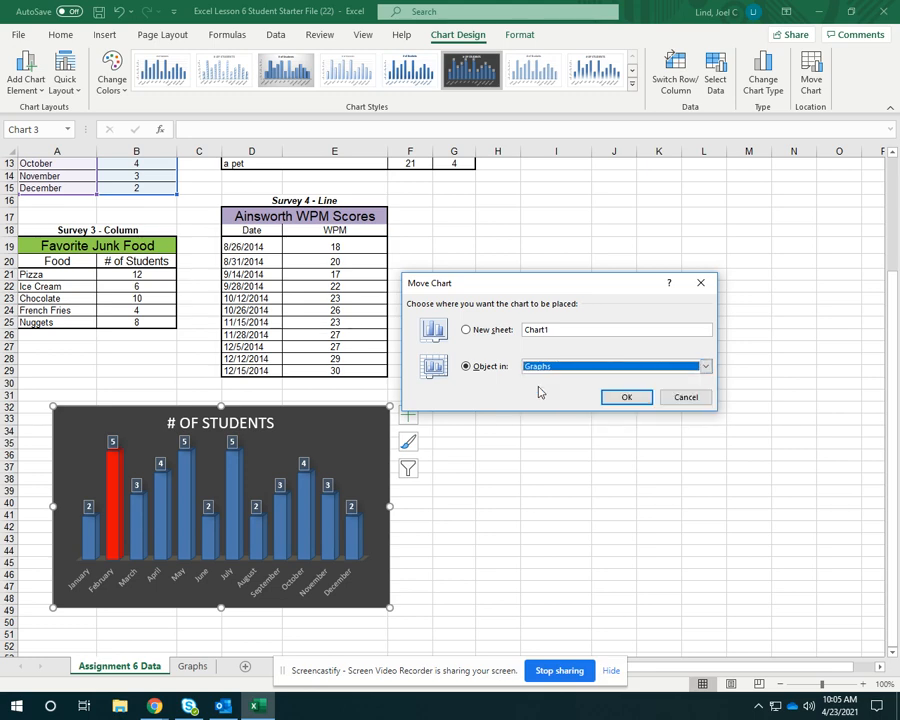
click(626, 396)
drag(330, 568, 275, 179)
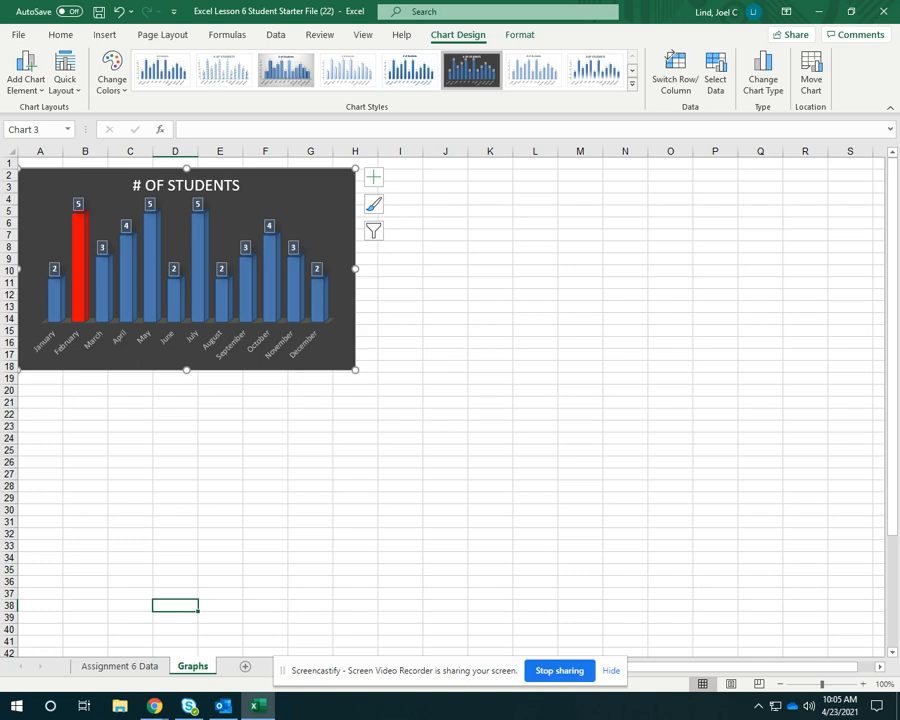
Insert a 3-D clustered bar chart from the Class Survey data in D3:G13 on the Assignment 6 Data sheet.
click(116, 668)
scroll(420, 466, up, 4)
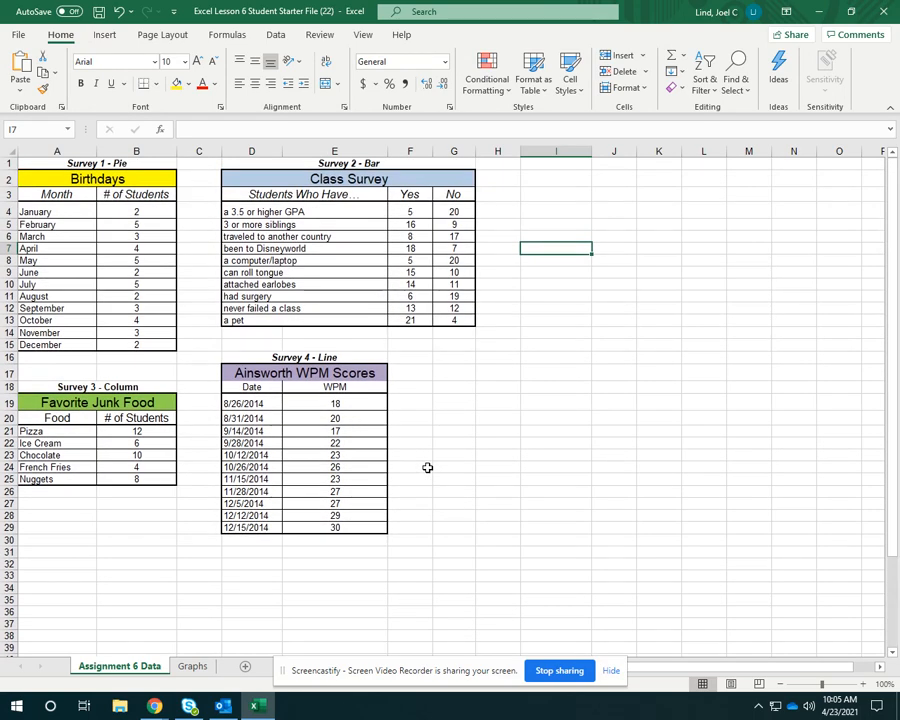
click(551, 357)
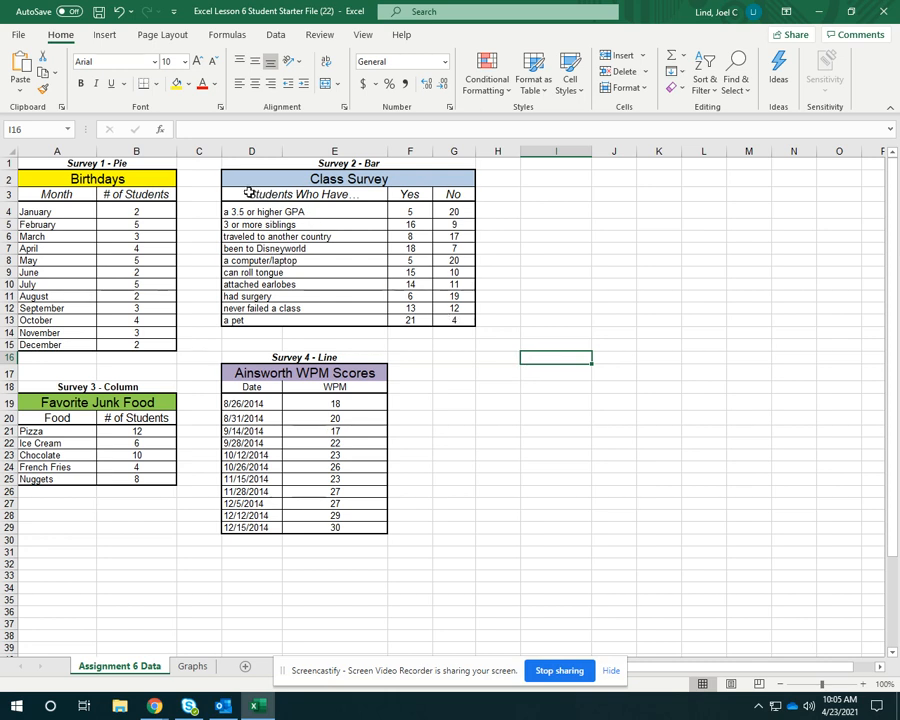
drag(249, 193, 459, 323)
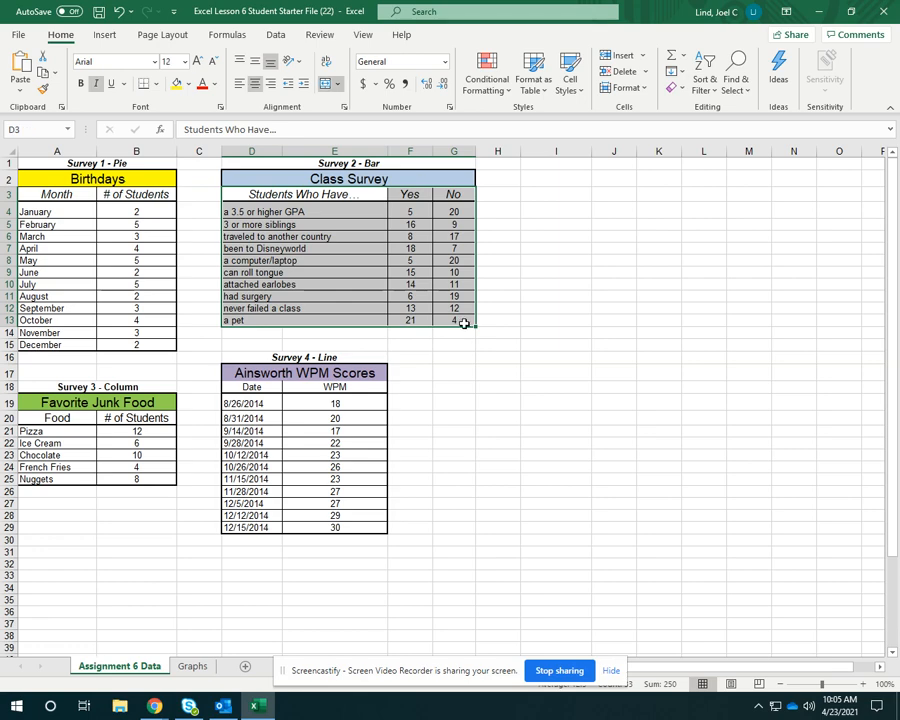
click(104, 36)
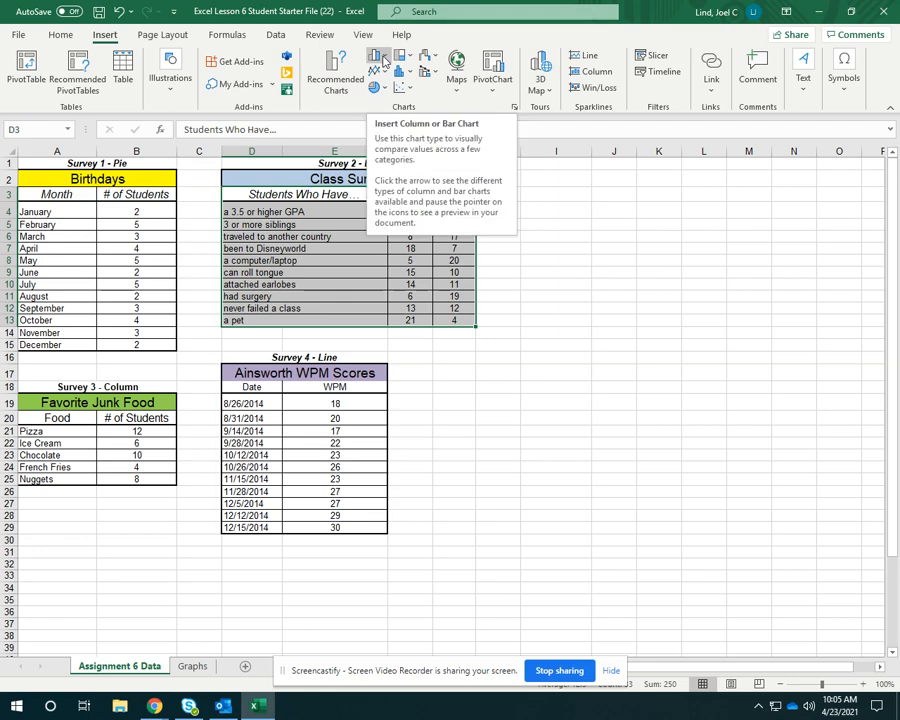
click(385, 60)
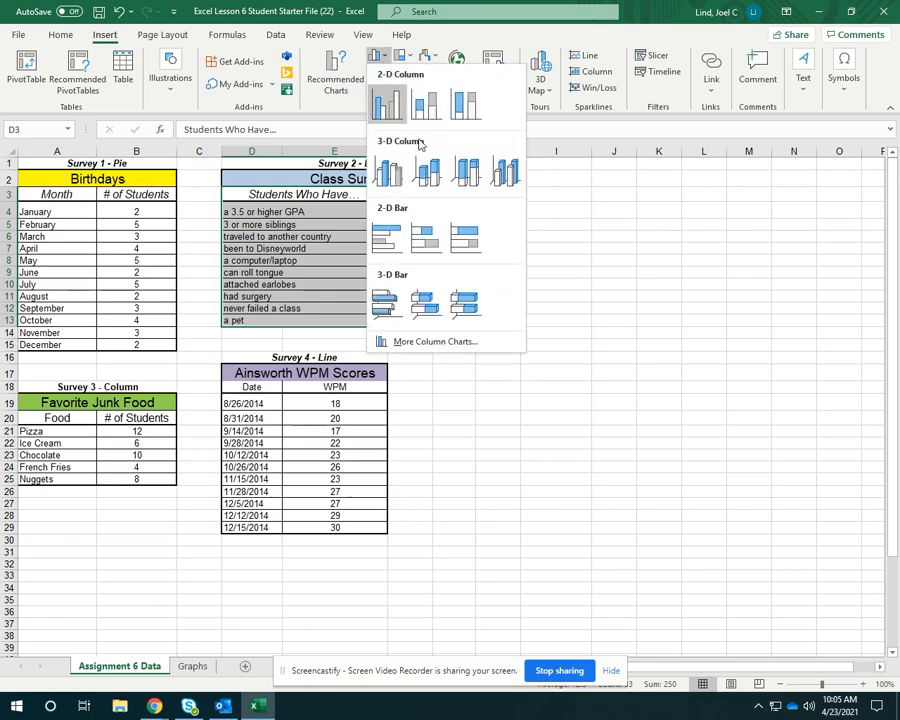
click(383, 303)
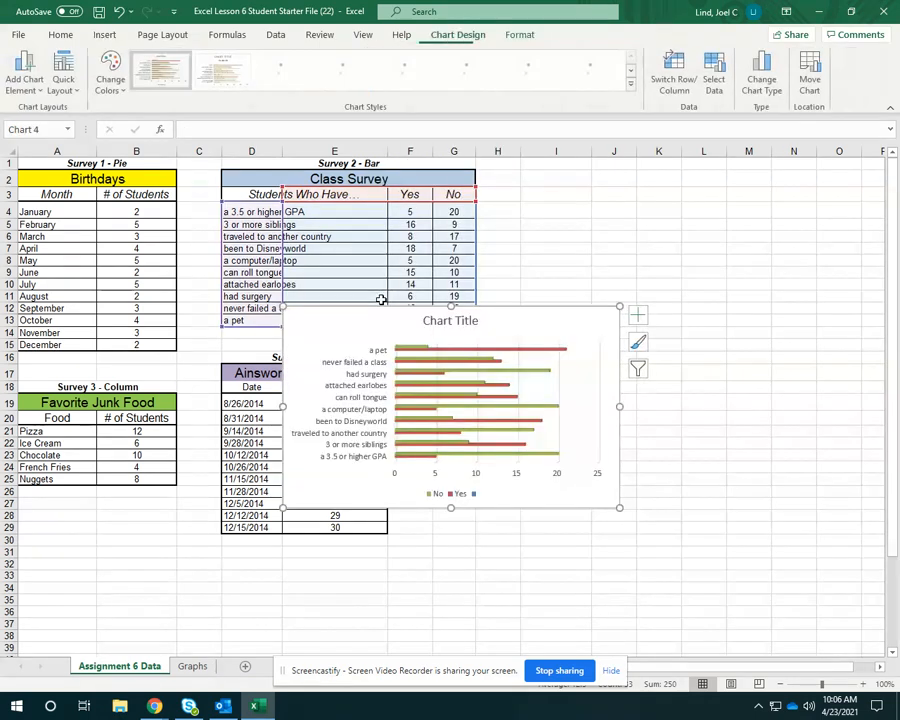
Replace the placeholder title of the bar chart with Class Survey.
click(472, 321)
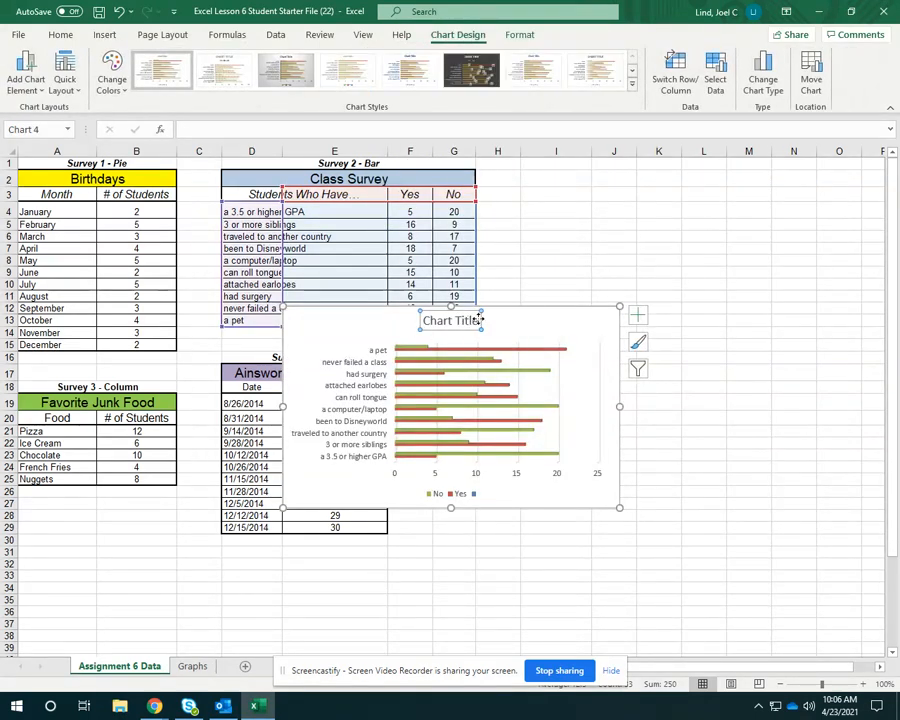
click(480, 320)
key(BackSpace)
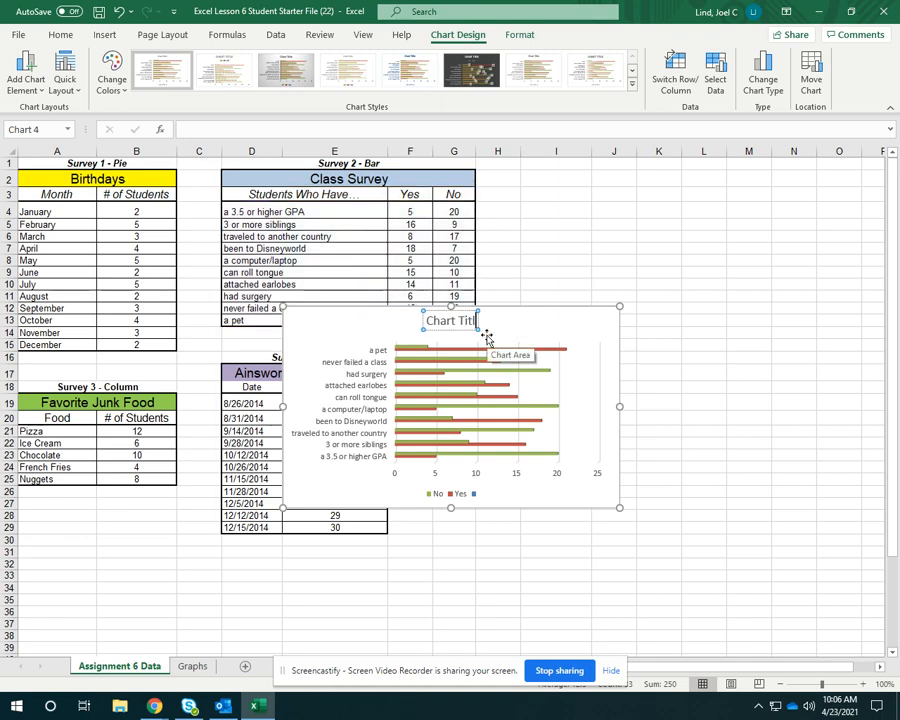
key(BackSpace)
key(BackSpace)
key(BackSpace)
key(BackSpace)
key(BackSpace)
key(BackSpace)
key(BackSpace)
key(BackSpace)
key(BackSpace)
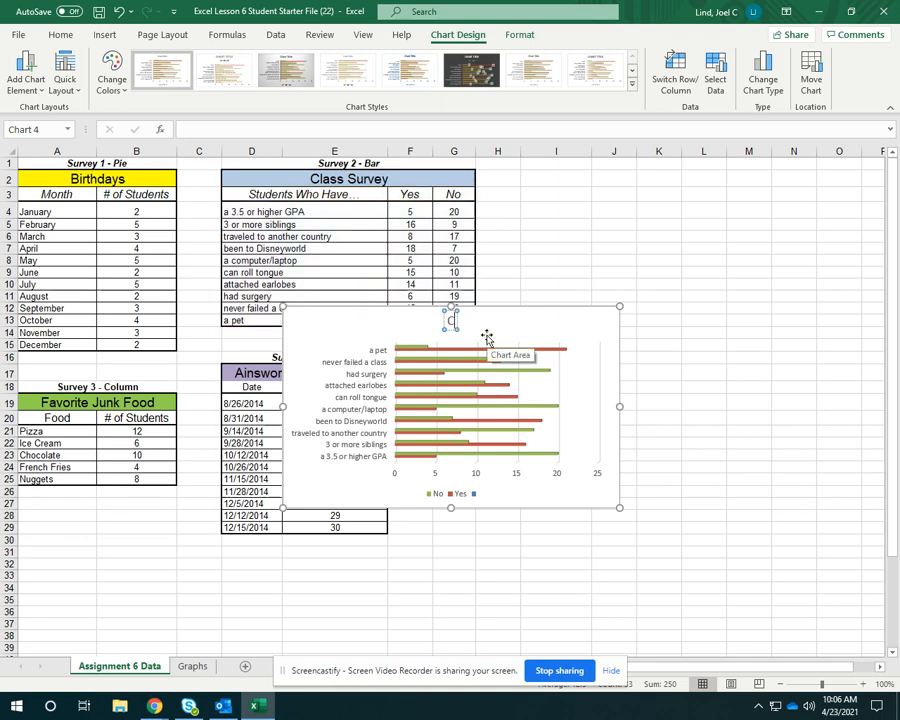
text(lass Su)
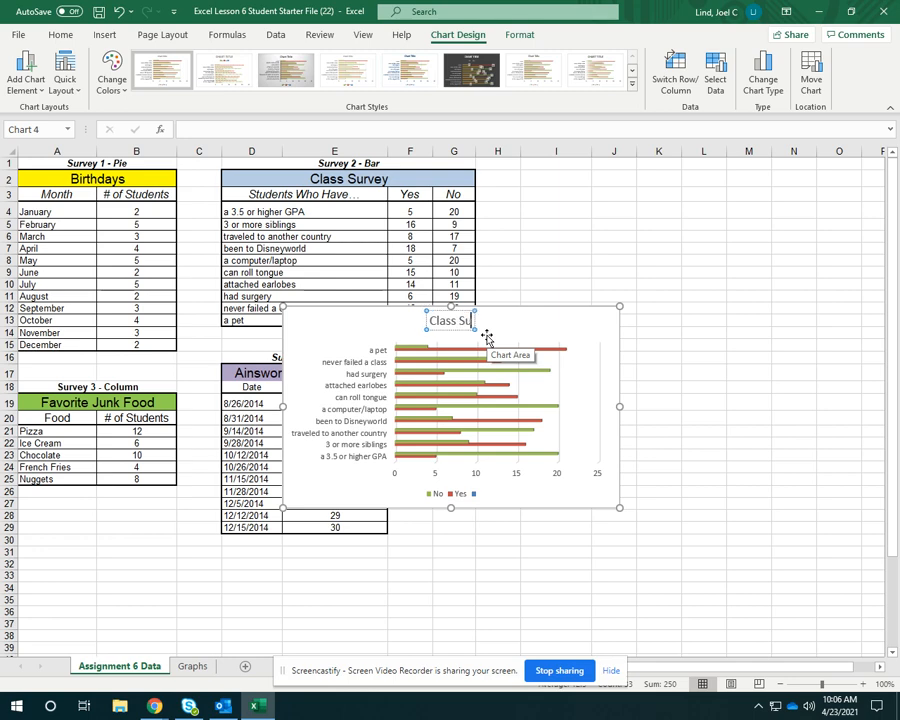
text(rvey)
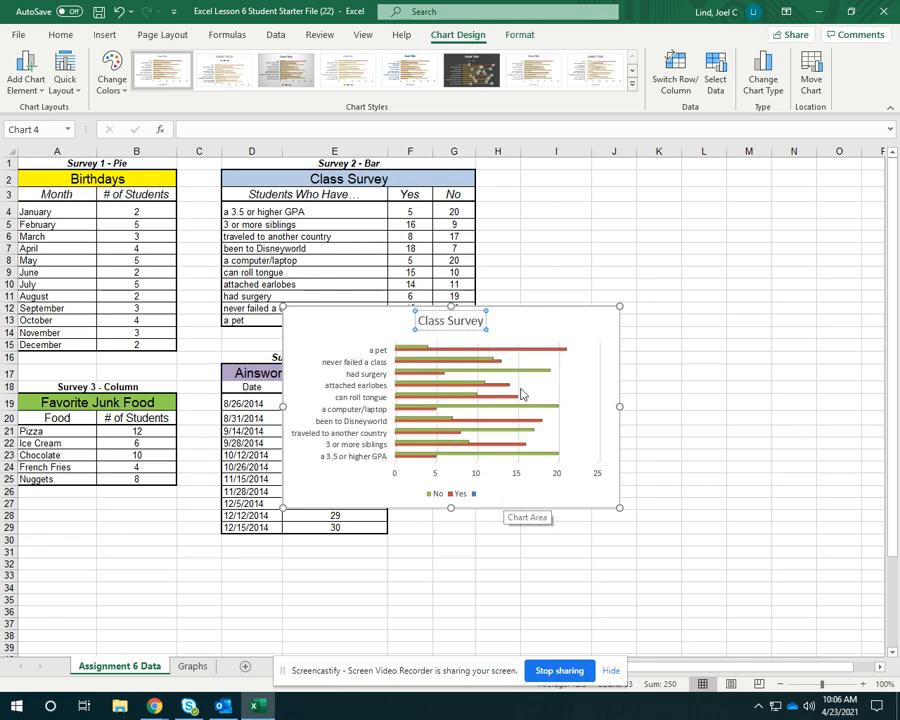
Apply the dark-background chart style with data labels to the Class Survey chart and extend its lower edge to around row 31.
click(545, 425)
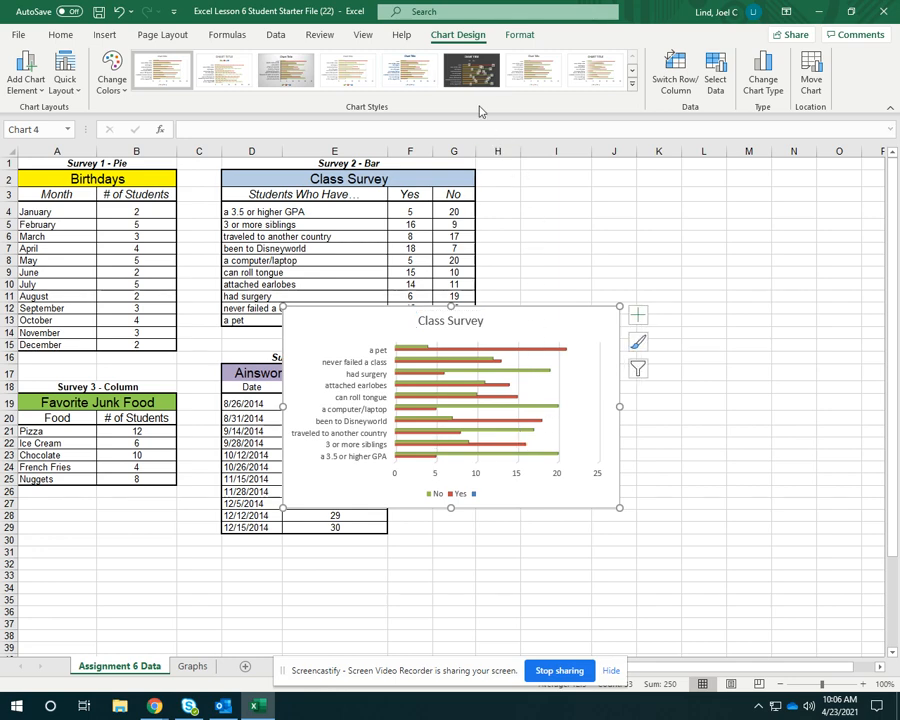
click(476, 72)
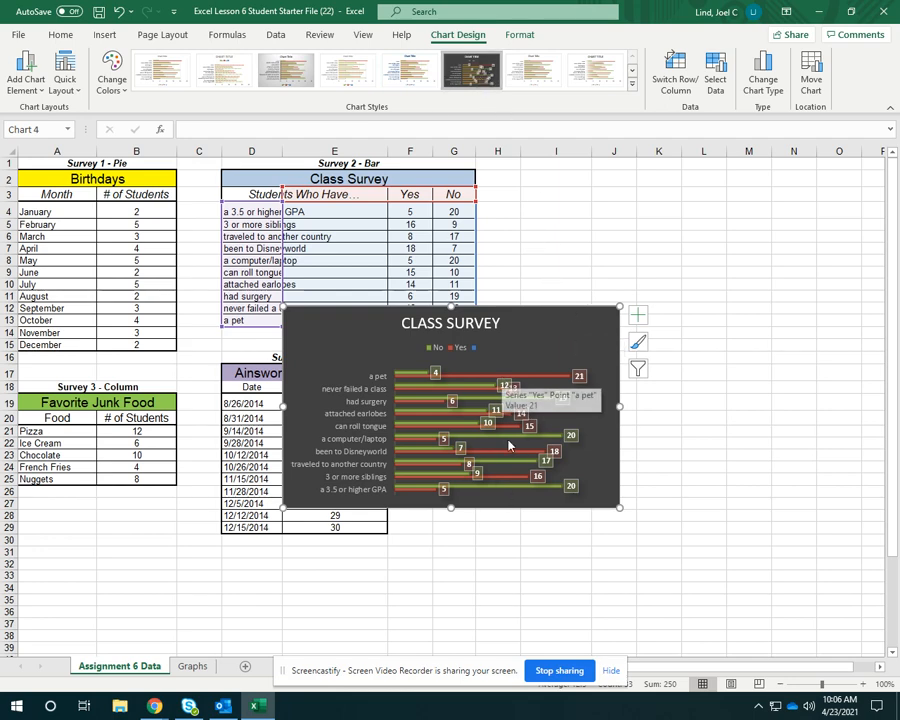
drag(455, 508, 454, 549)
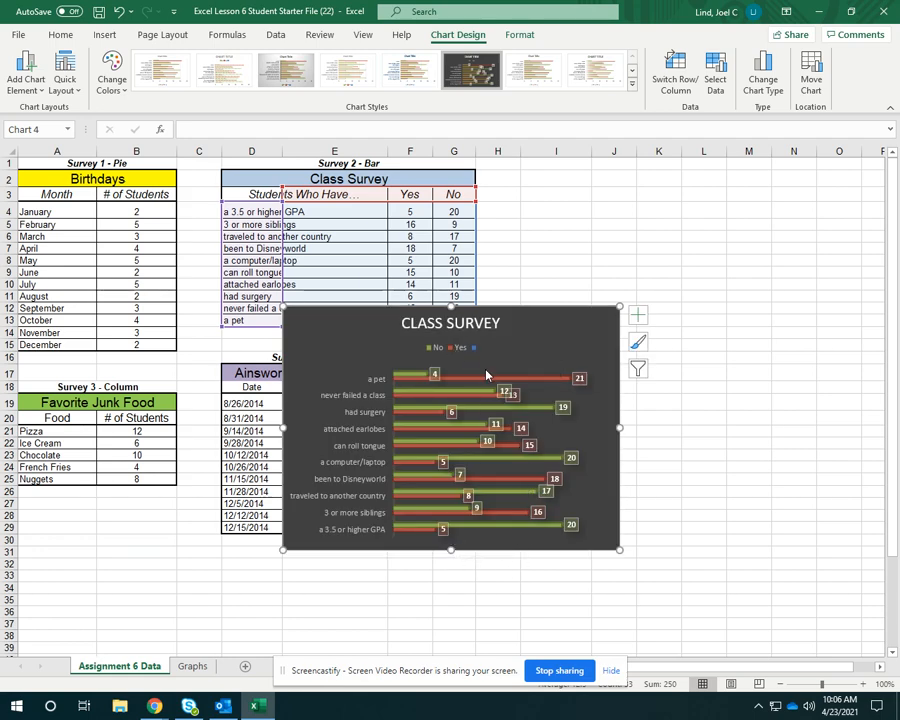
Select the whole Yes series in the Class Survey chart and fill its bars with dark olive green.
click(551, 381)
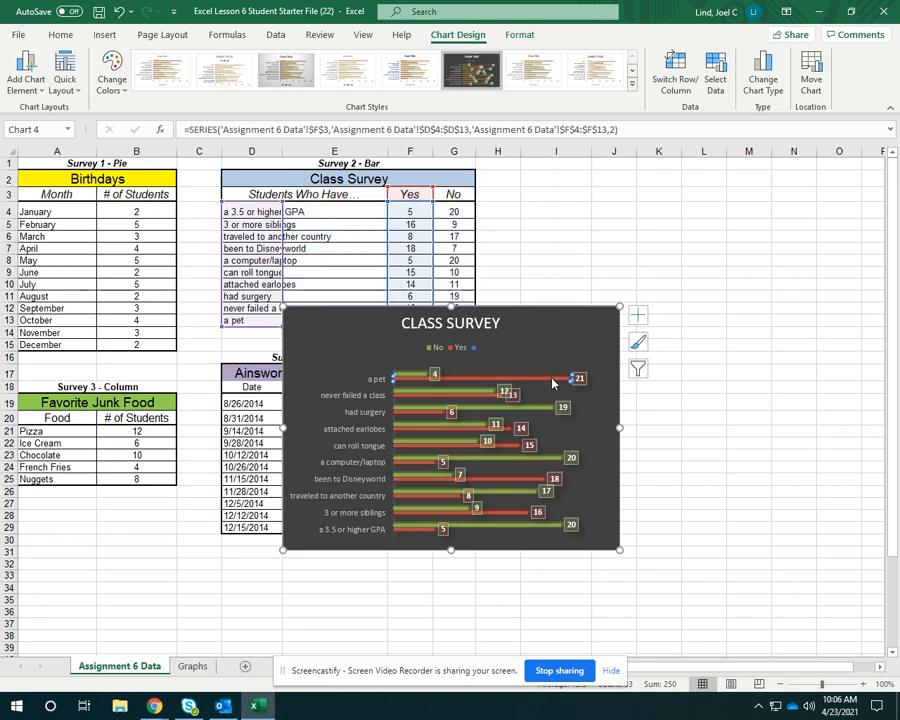
click(528, 470)
click(517, 428)
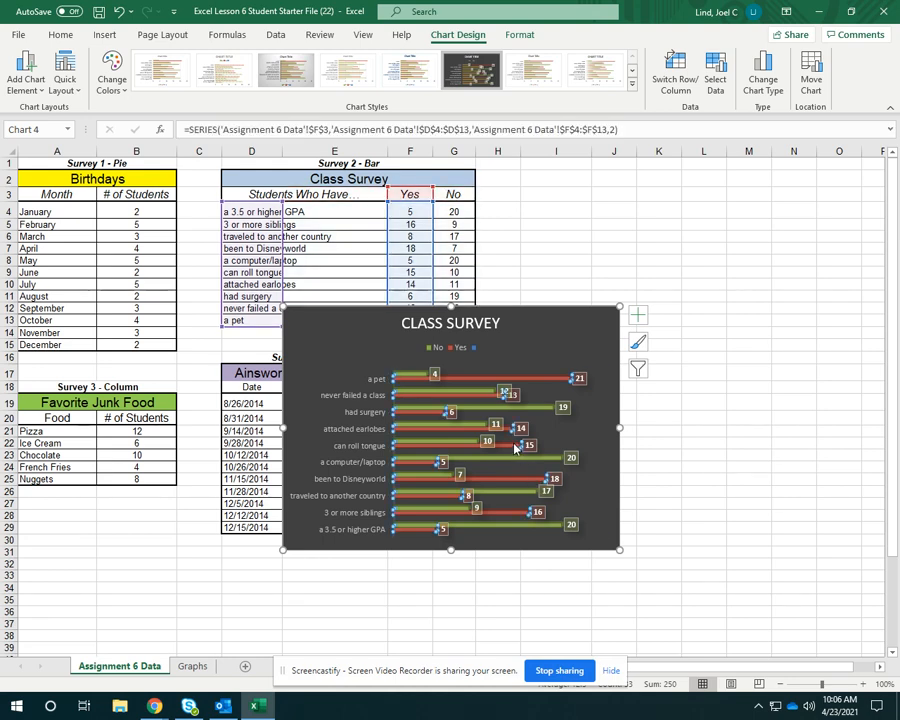
click(546, 380)
double_click(546, 380)
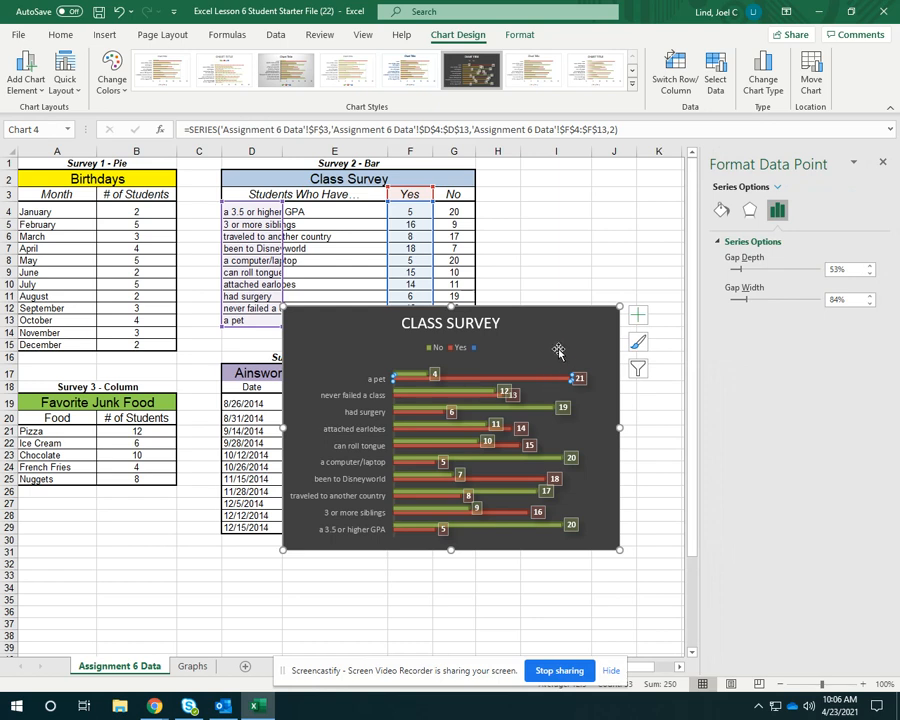
click(556, 348)
click(515, 437)
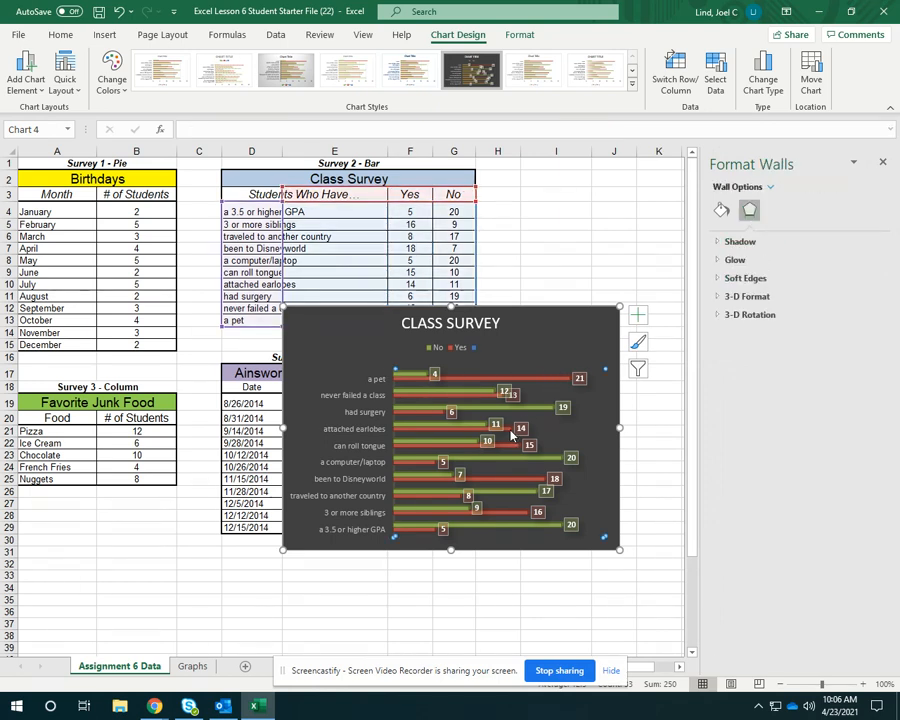
click(511, 433)
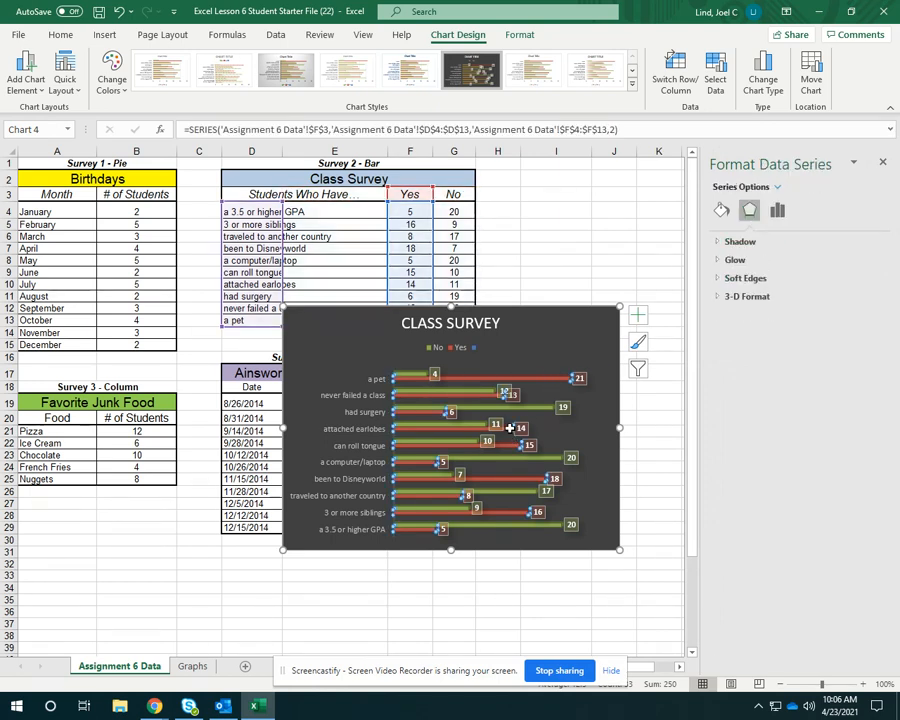
click(722, 212)
click(868, 384)
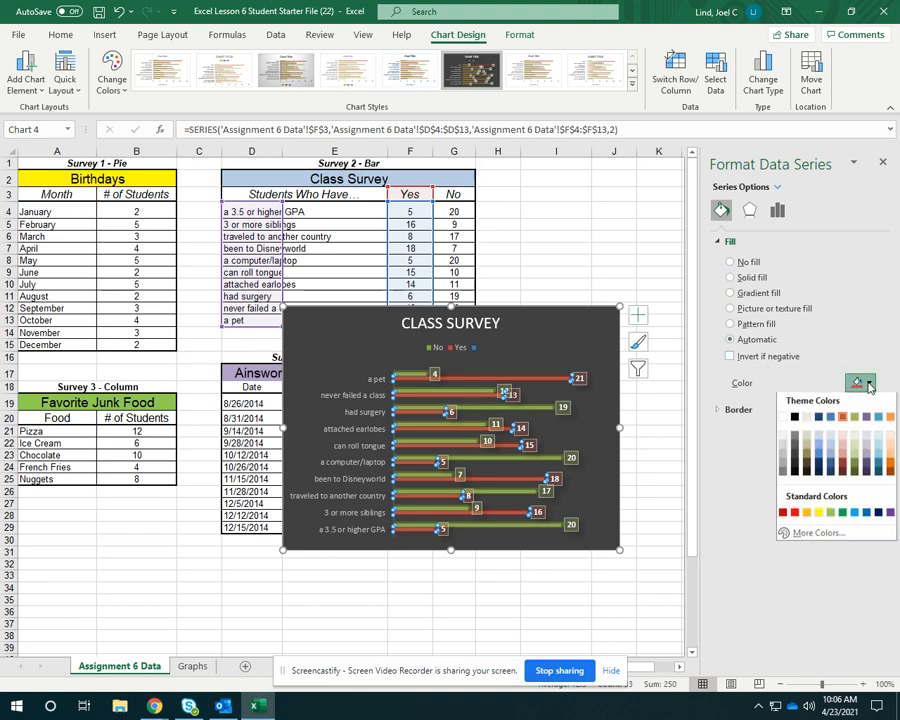
click(857, 481)
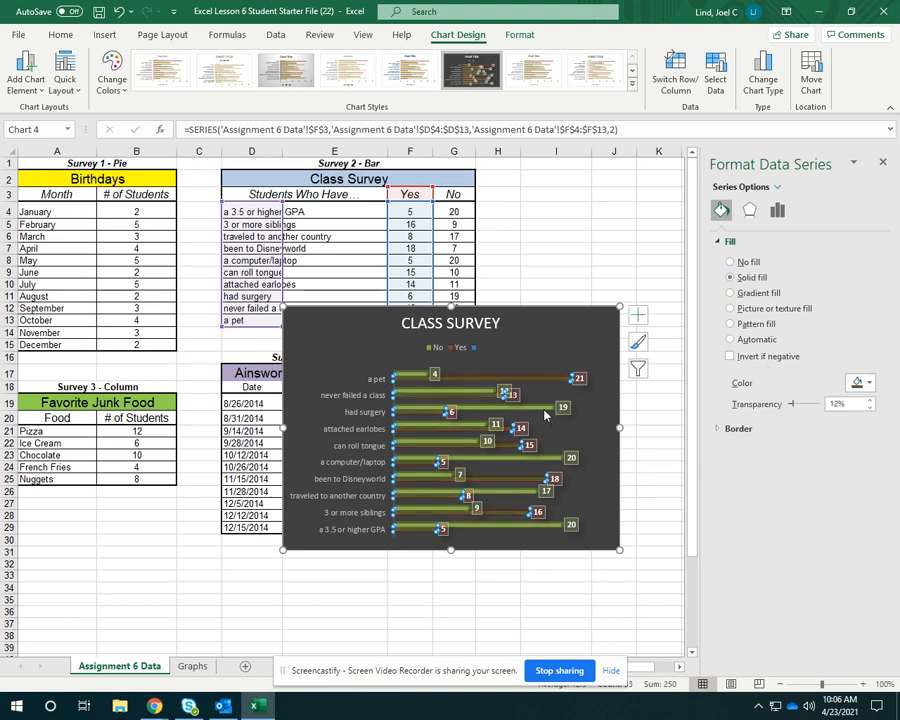
Fill the No series bars of the Class Survey chart with standard red.
mouse_move(545, 414)
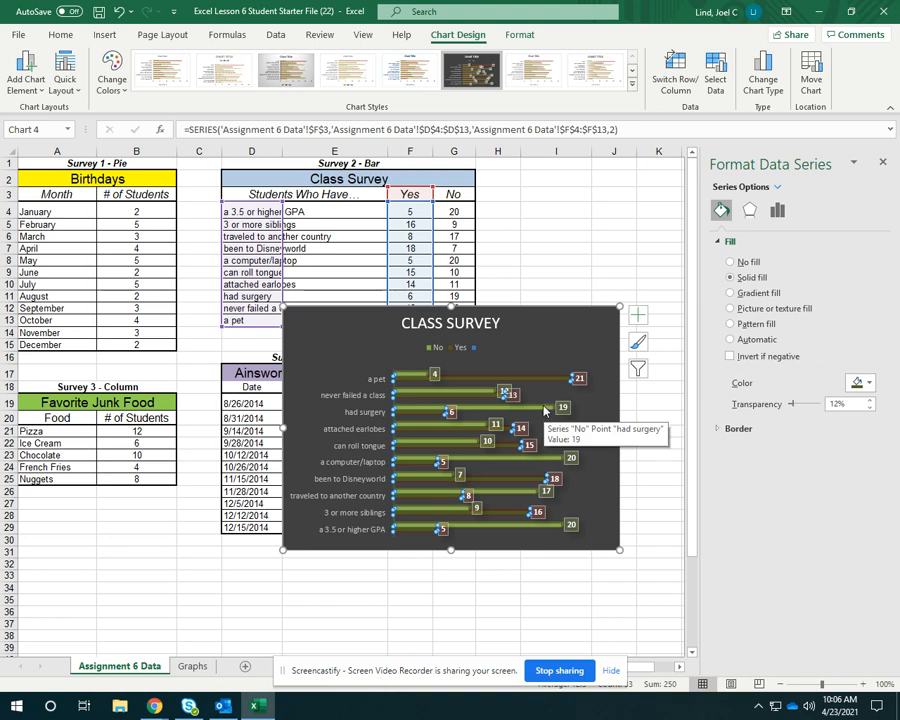
click(543, 413)
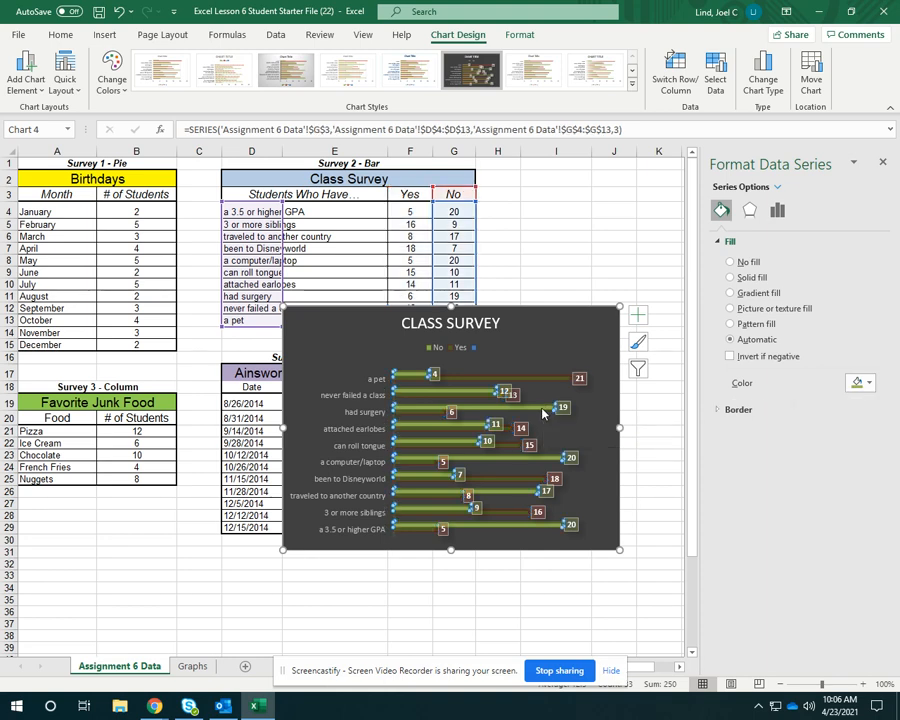
click(871, 385)
click(795, 515)
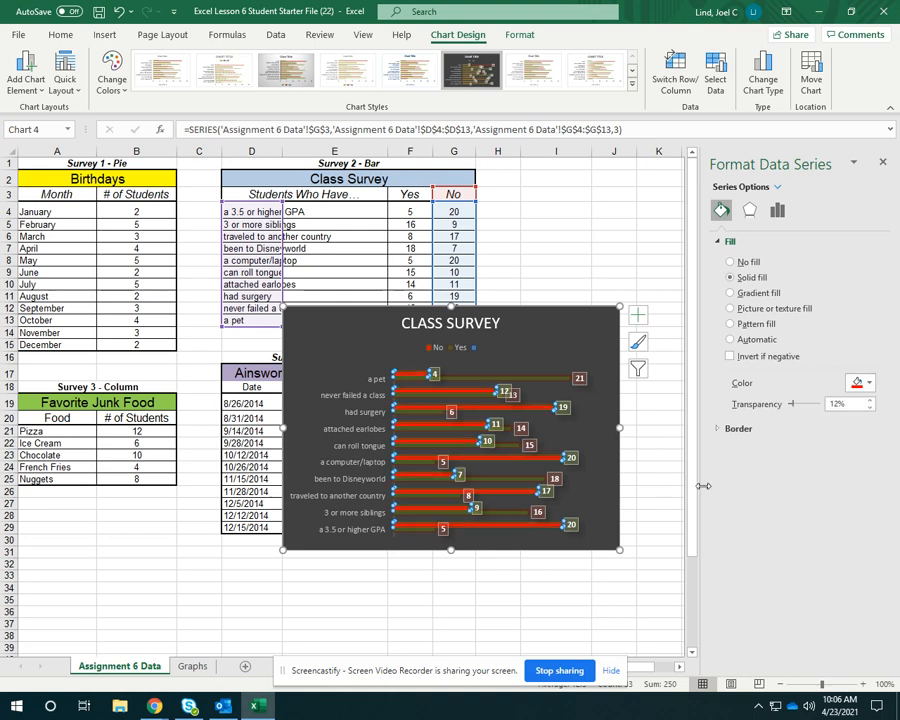
click(617, 474)
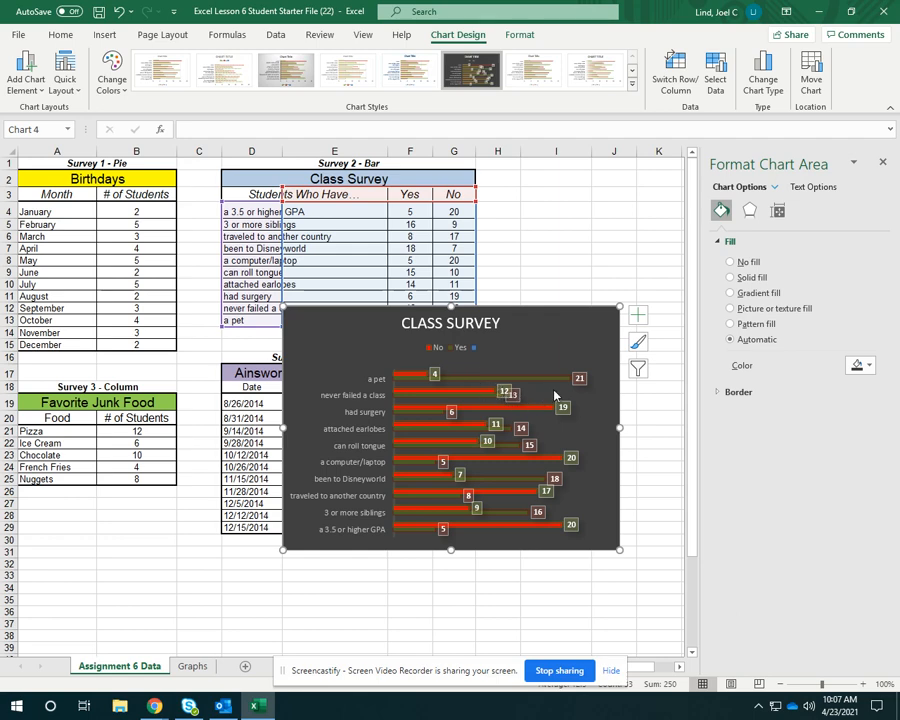
Move the Class Survey chart to the Graphs sheet as an object and place it beside the birthdays chart, with upper edges roughly aligned.
drag(537, 328, 520, 280)
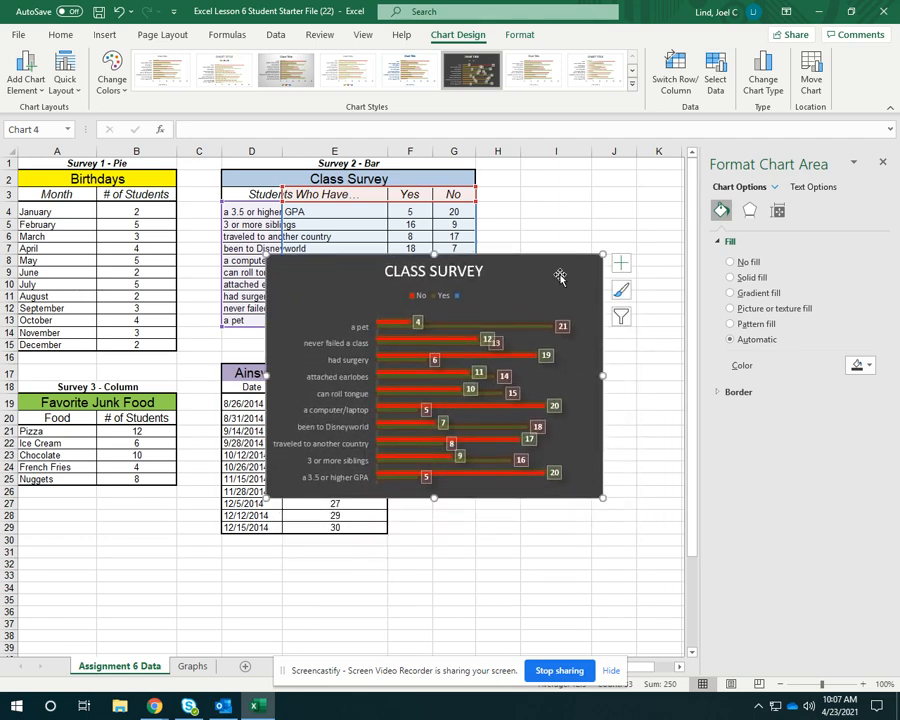
click(804, 86)
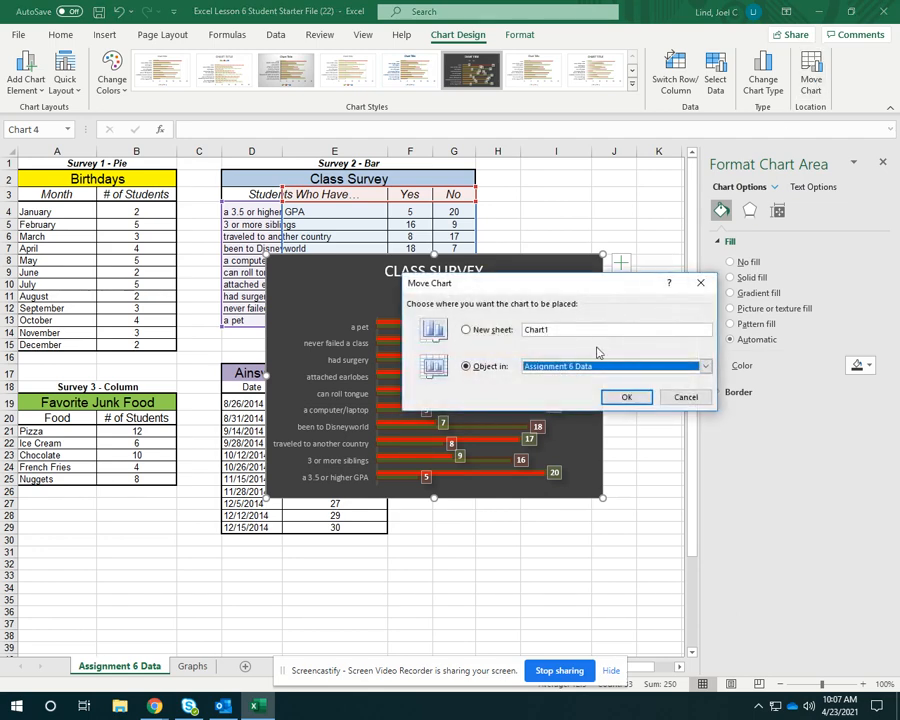
click(705, 366)
click(544, 385)
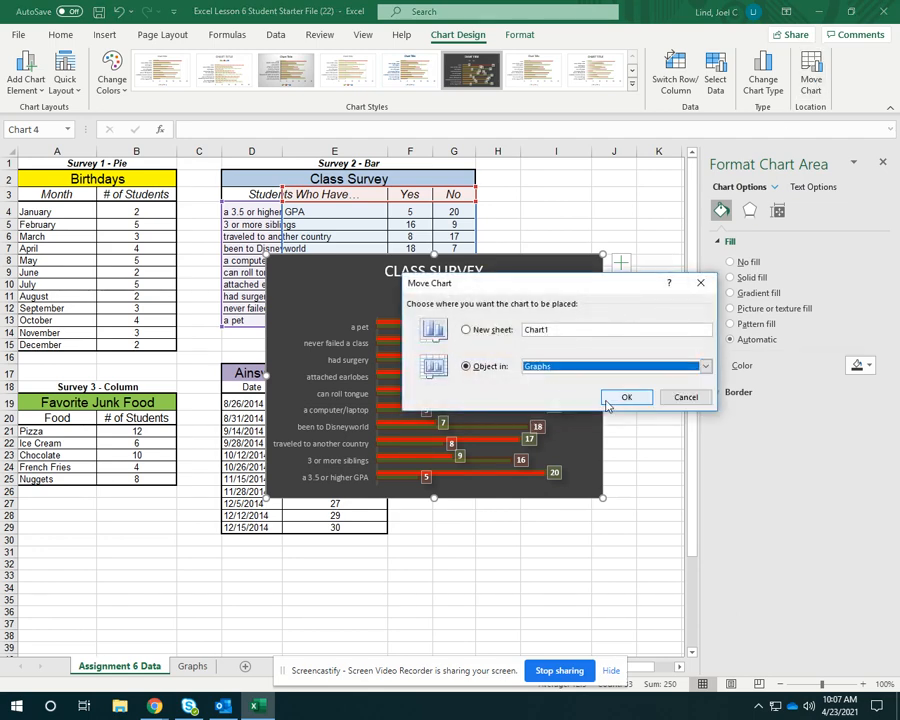
click(612, 400)
drag(523, 270, 601, 194)
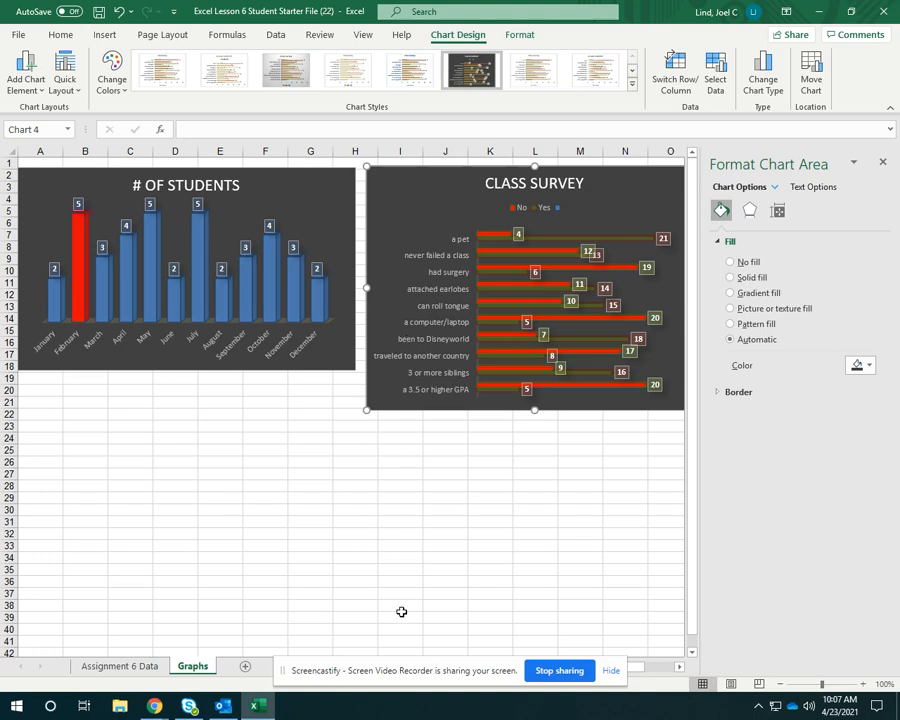
Insert a 3-D pie chart from the Favorite Junk Food data in A20:B25 on Assignment 6 Data and apply the dark gradient chart style.
click(127, 667)
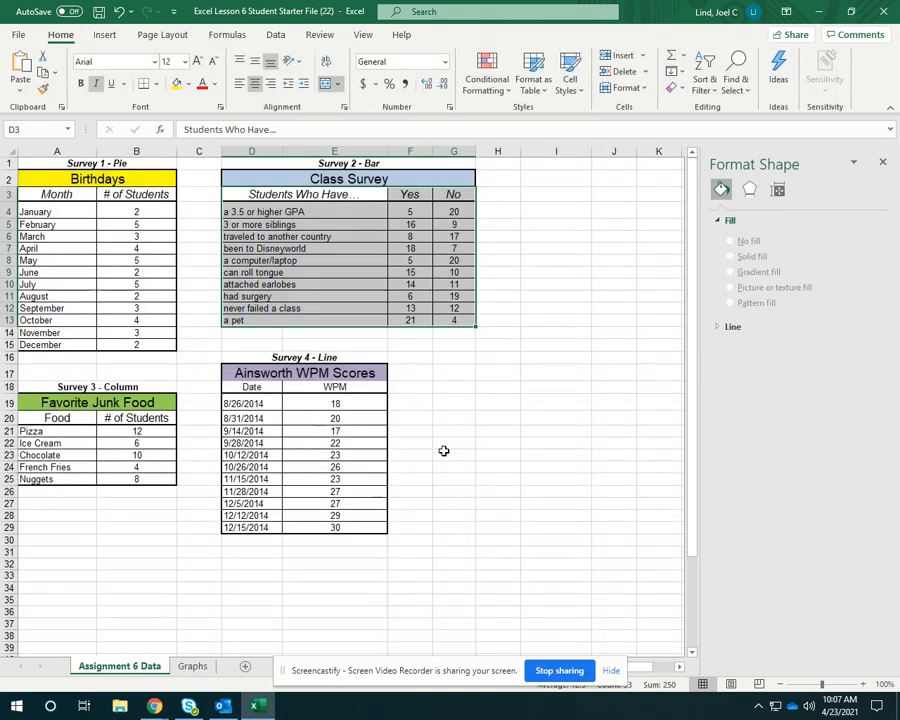
click(478, 435)
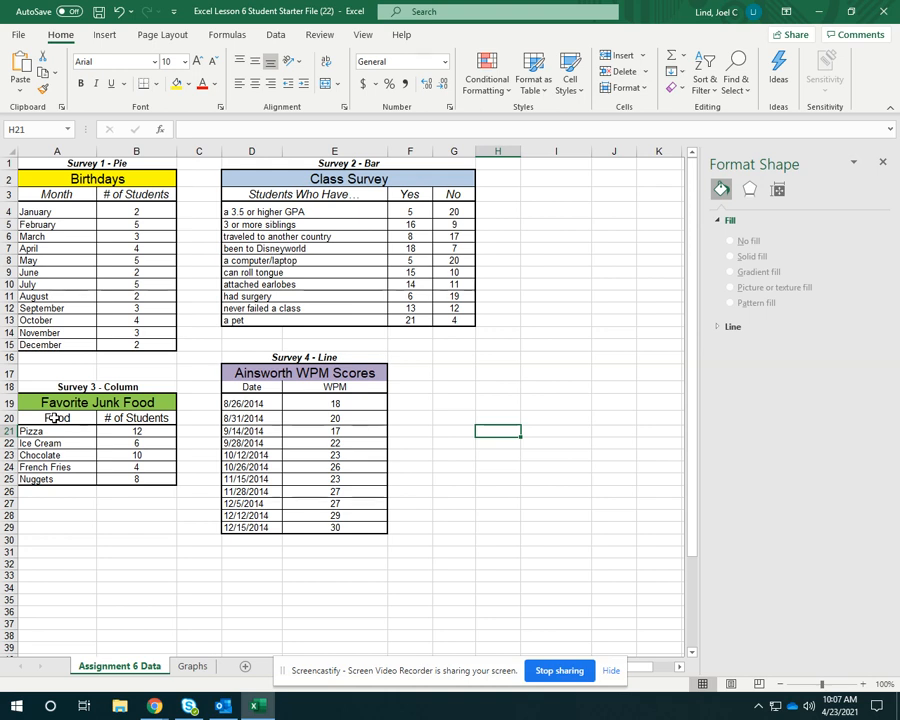
drag(60, 419, 160, 476)
click(104, 37)
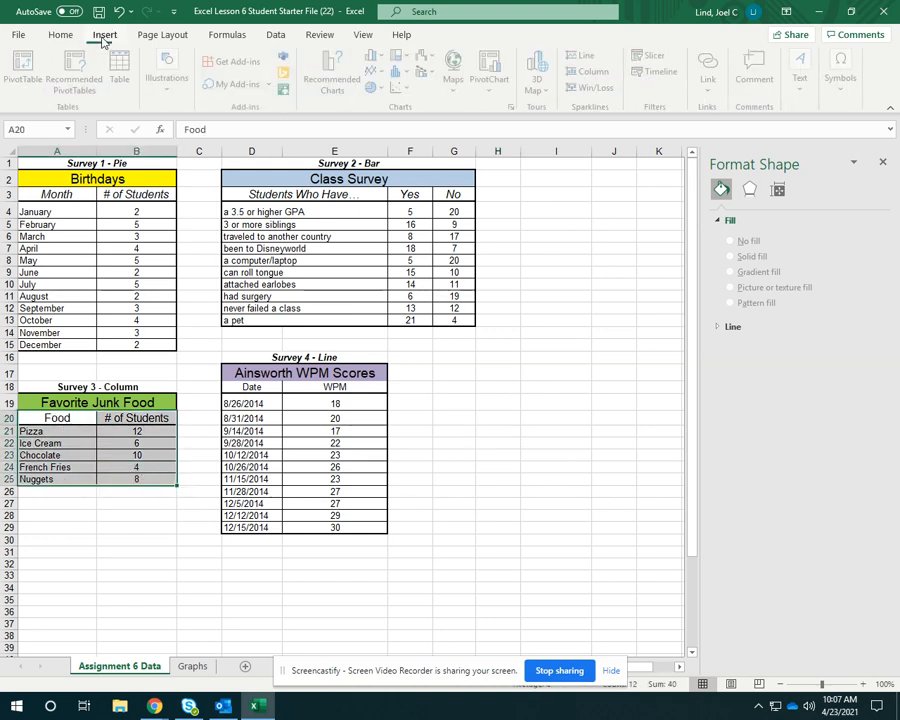
click(374, 87)
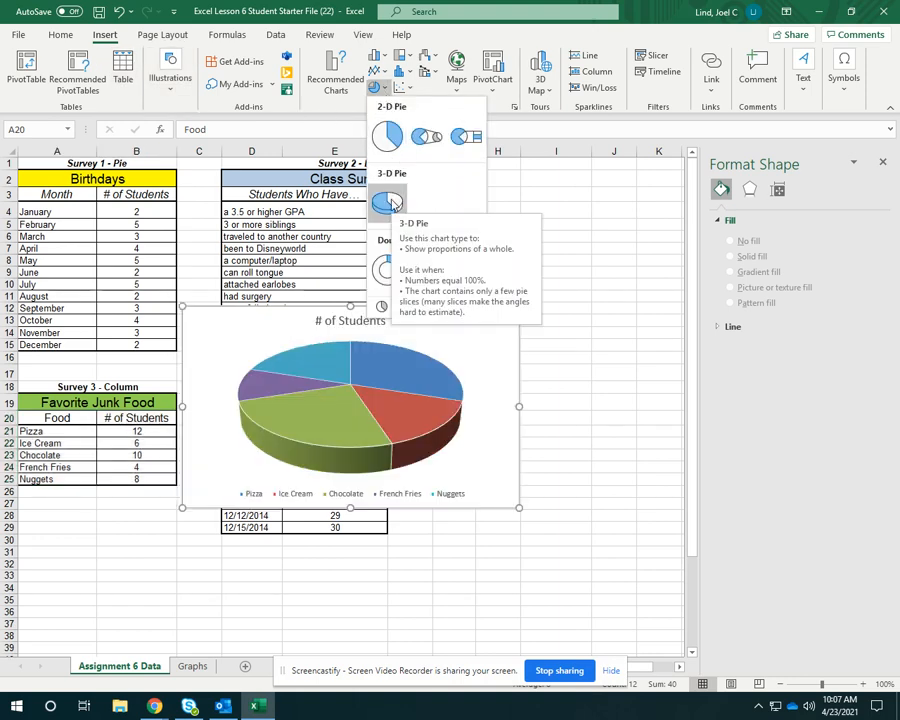
click(391, 203)
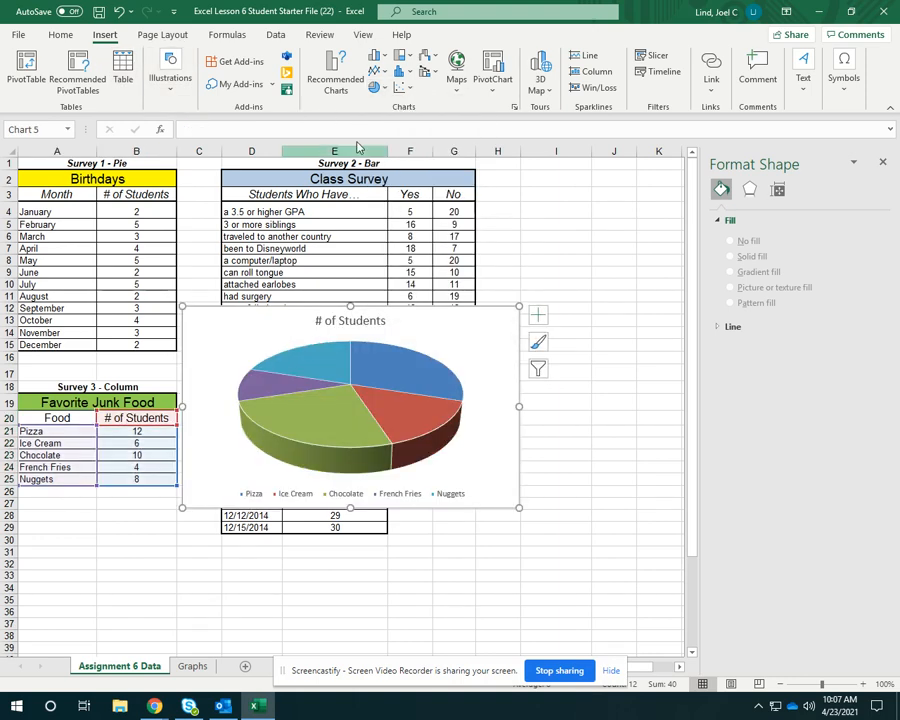
click(428, 352)
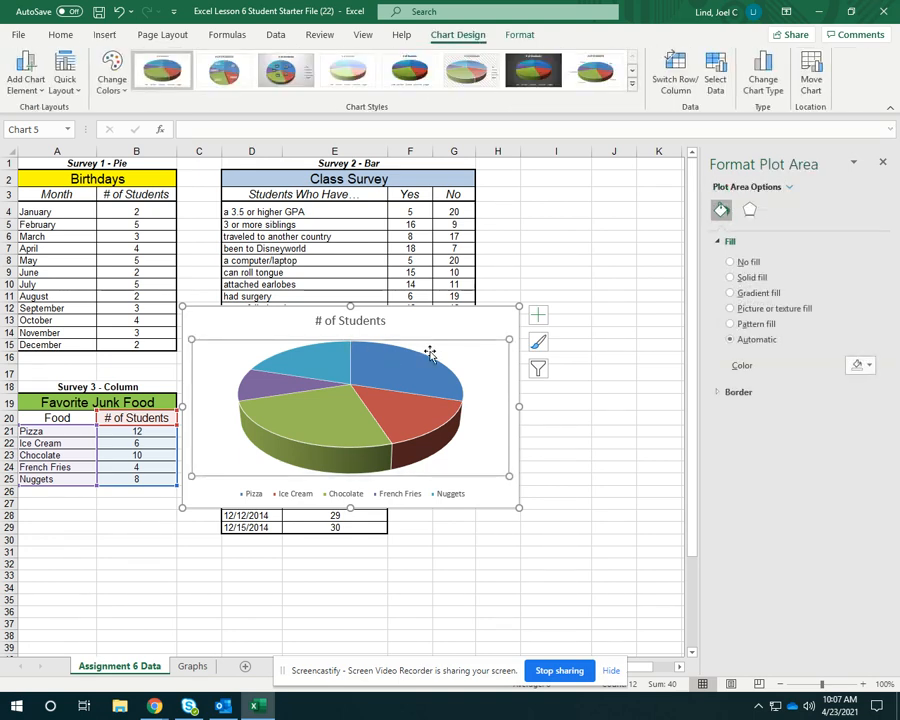
click(533, 72)
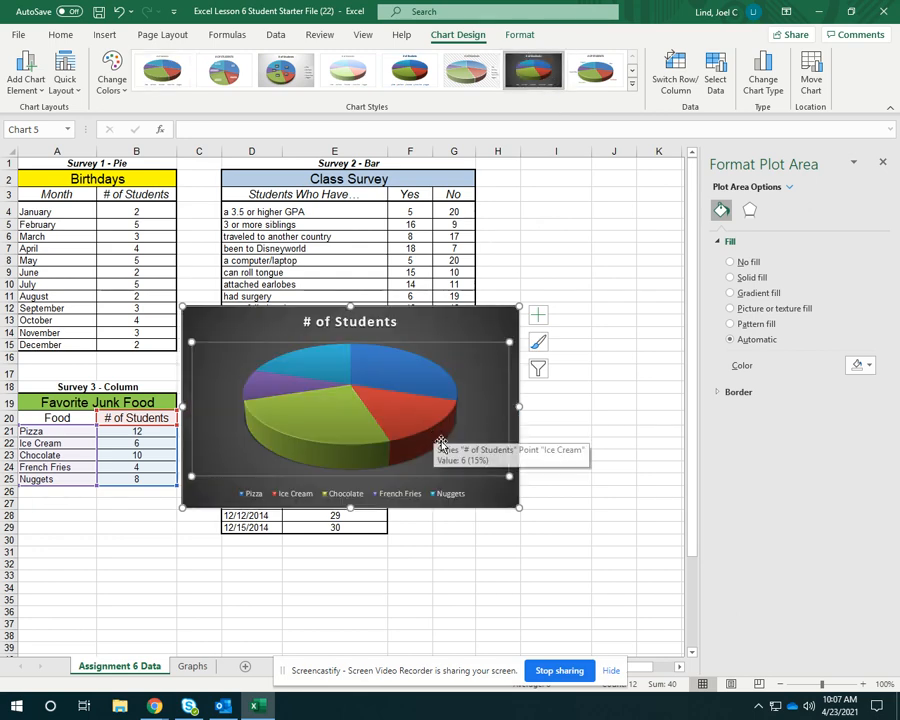
click(410, 430)
click(410, 430)
drag(410, 418, 434, 441)
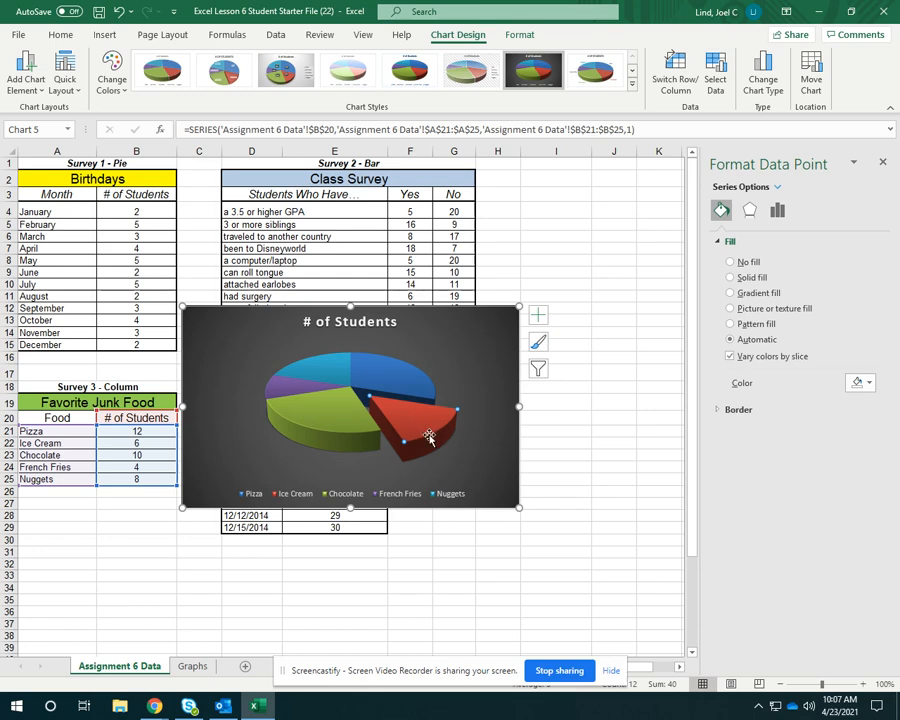
mouse_move(429, 437)
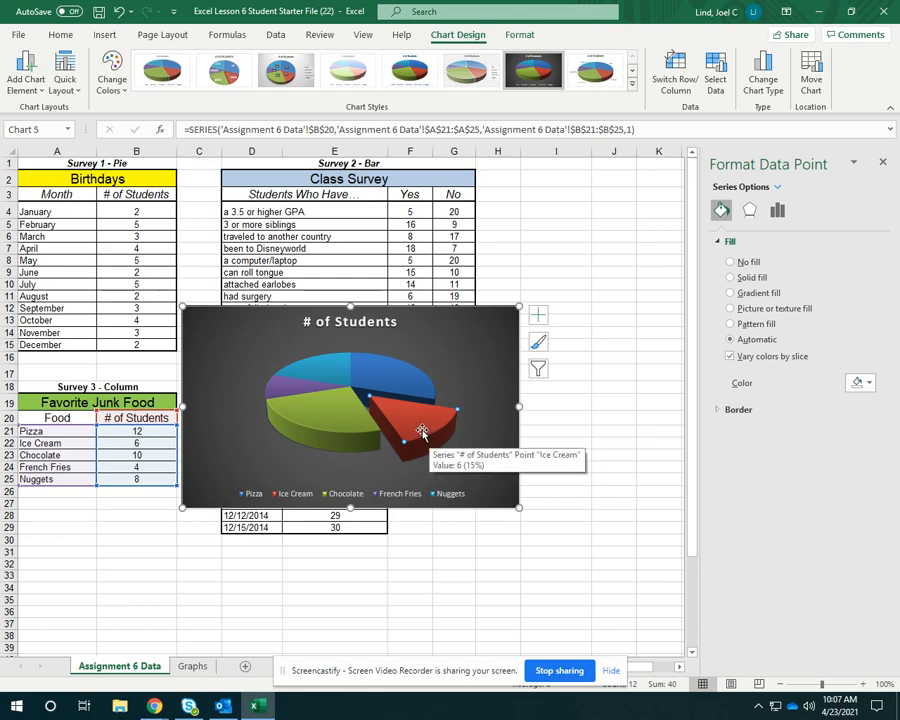
drag(422, 432, 394, 415)
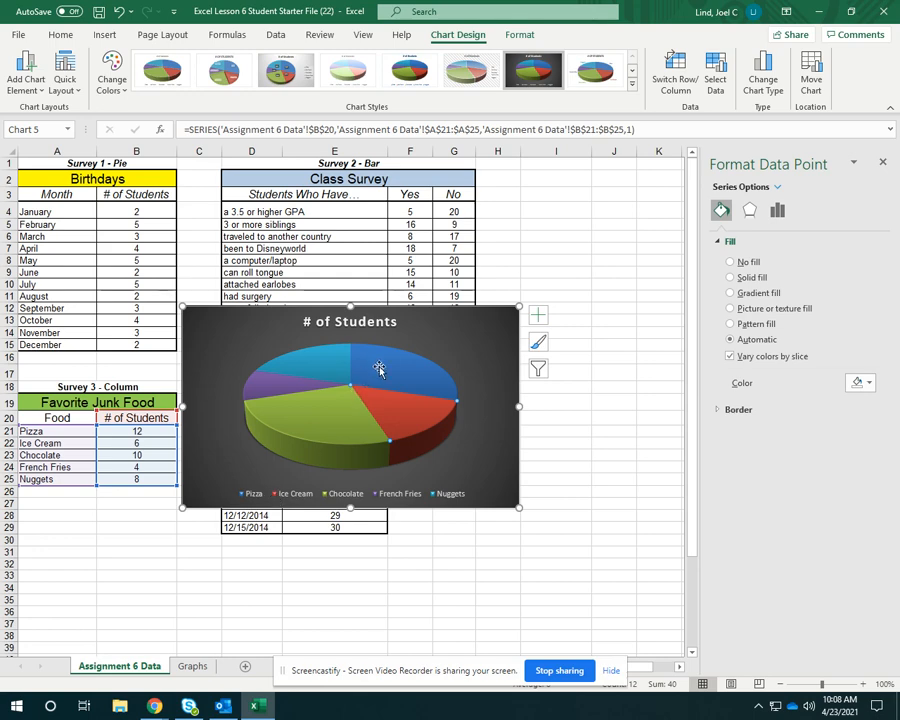
Pull the Pizza slice out of the Favorite Junk Food pie chart and fill it with standard red.
drag(384, 364, 404, 350)
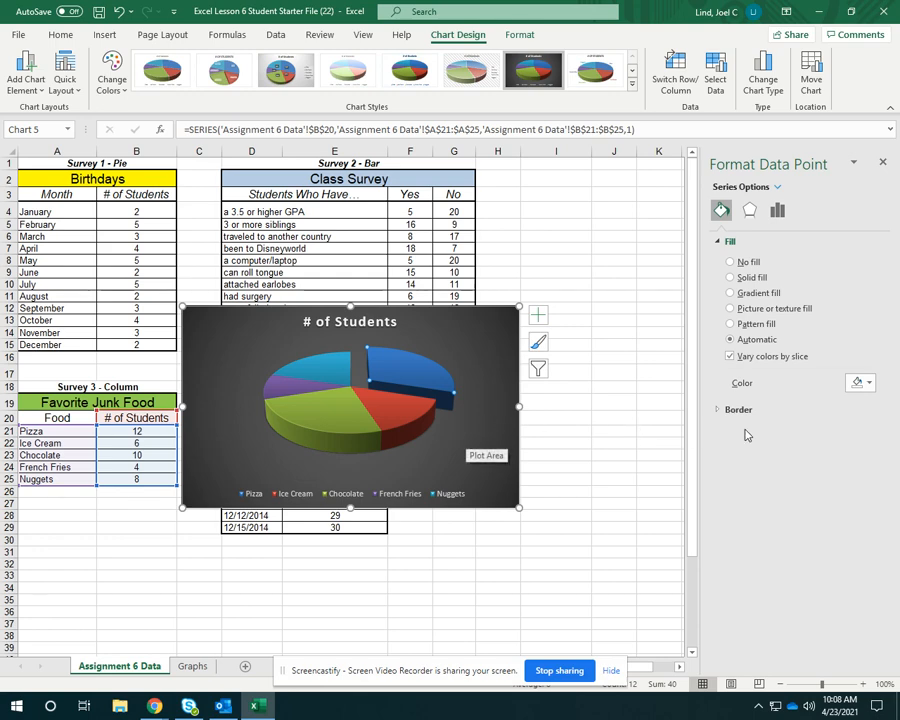
click(869, 384)
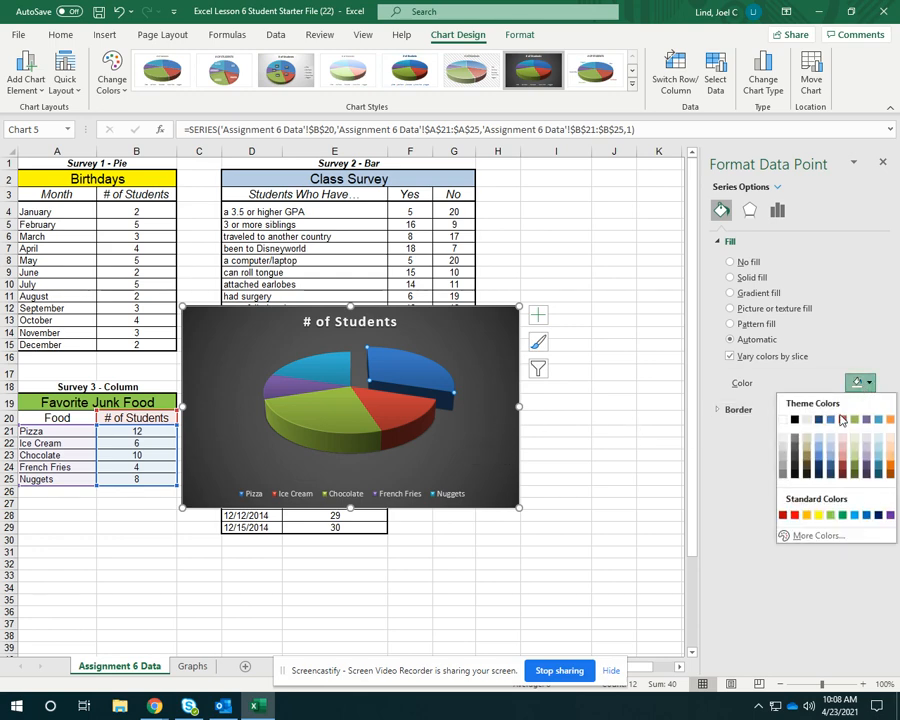
click(795, 516)
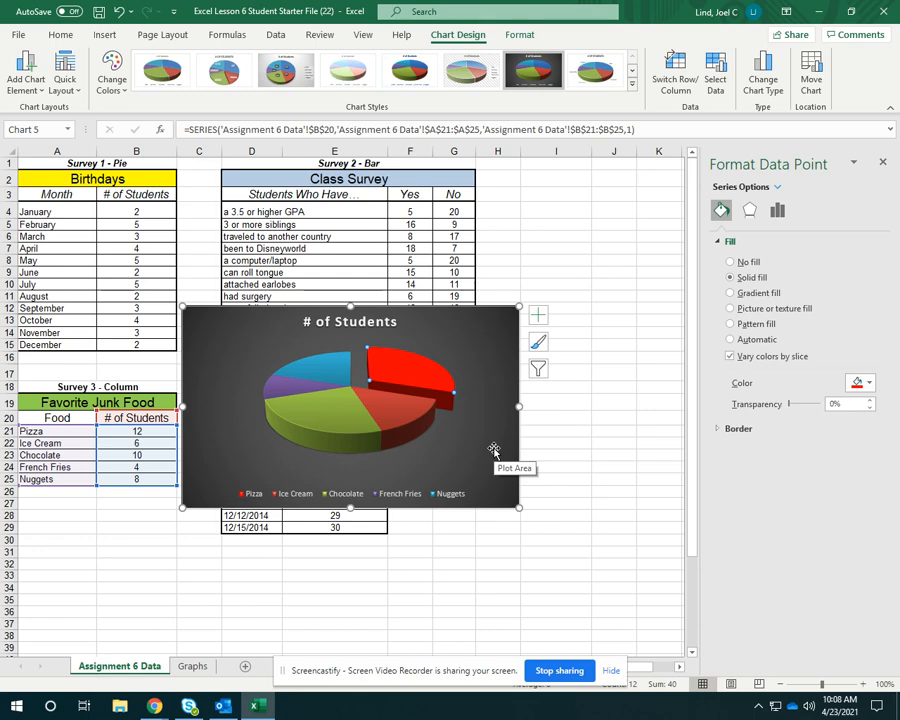
click(608, 452)
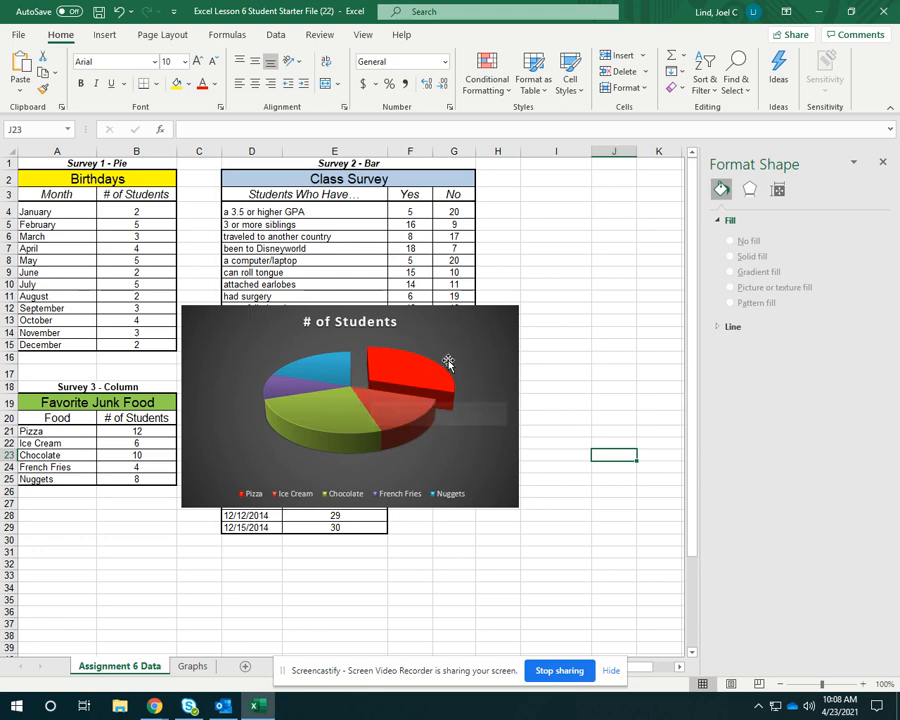
Move the junk food pie chart to the Graphs sheet as an object and place it below the birthdays chart.
click(474, 333)
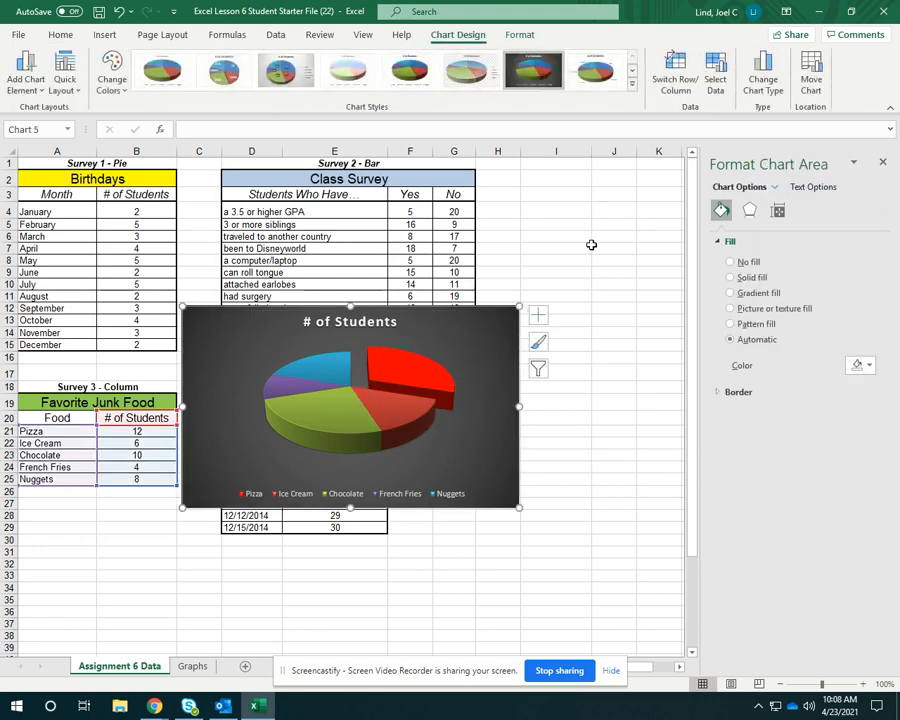
click(810, 72)
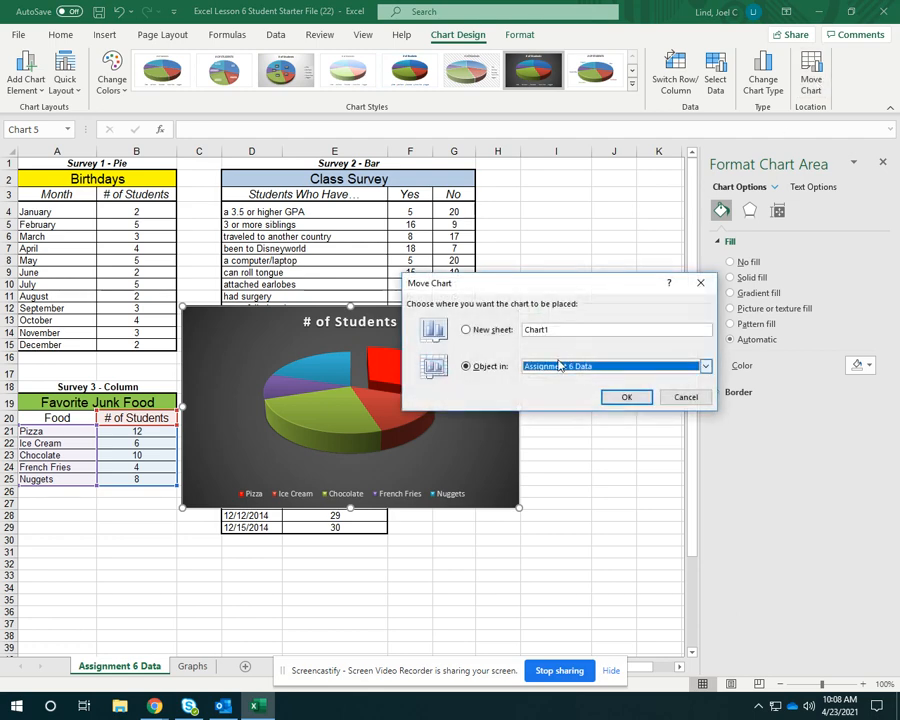
click(560, 366)
click(543, 392)
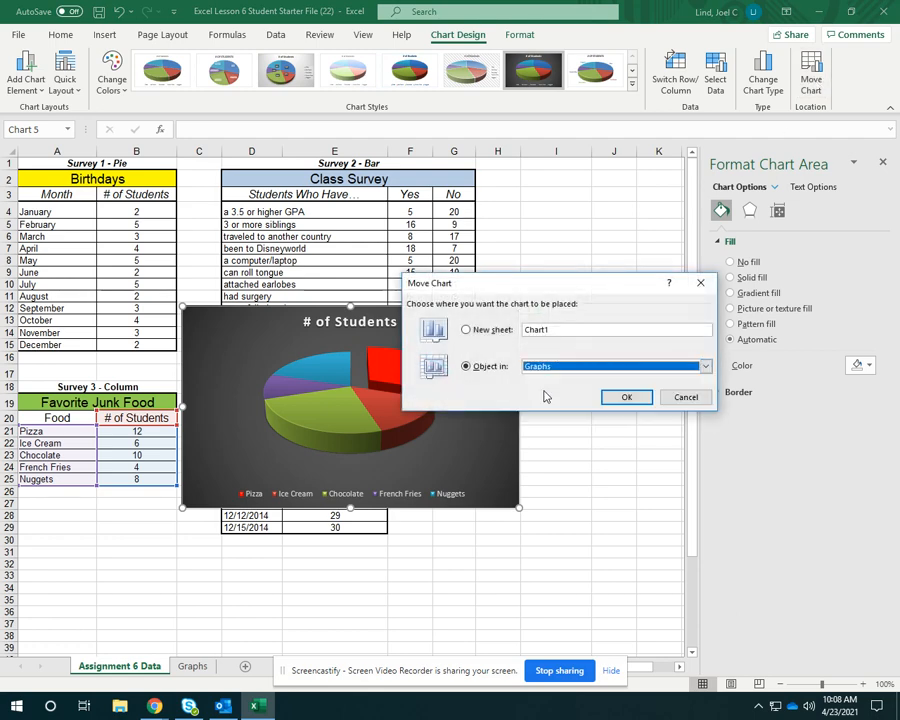
click(612, 399)
mouse_move(420, 326)
mouse_down()
mouse_move(342, 378)
mouse_move(254, 419)
mouse_up()
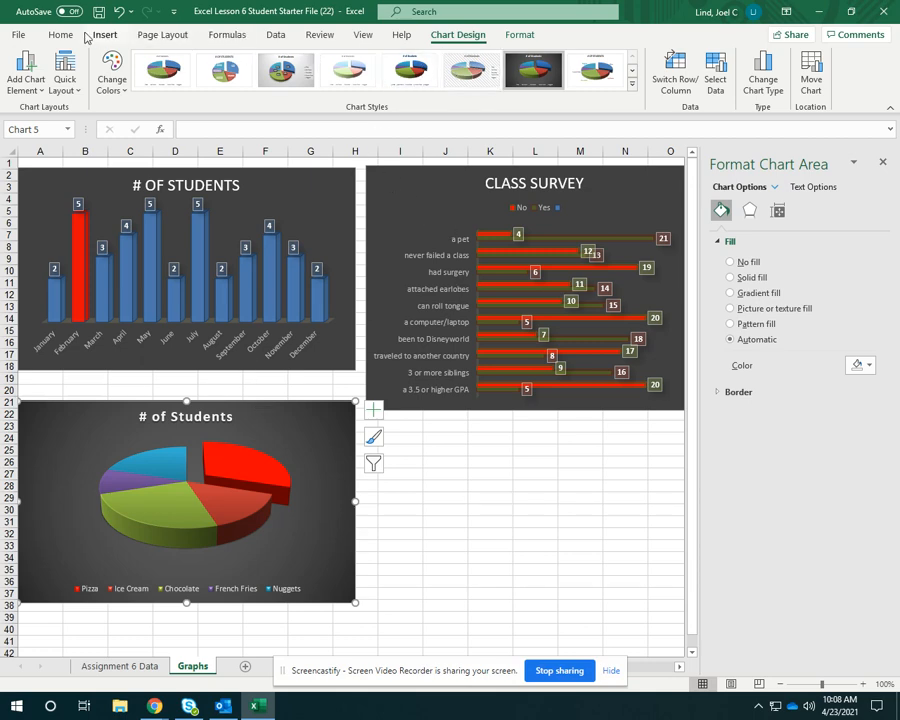
Insert a 3-D line chart from the Ainsworth WPM Scores data in D18:E29 on Assignment 6 Data.
click(106, 667)
click(454, 490)
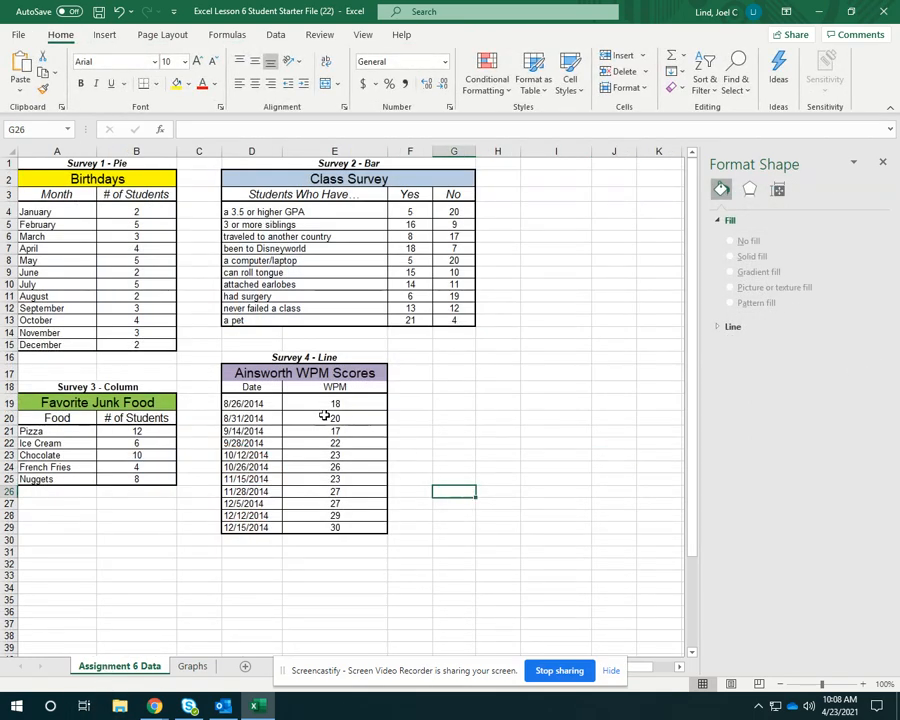
click(245, 386)
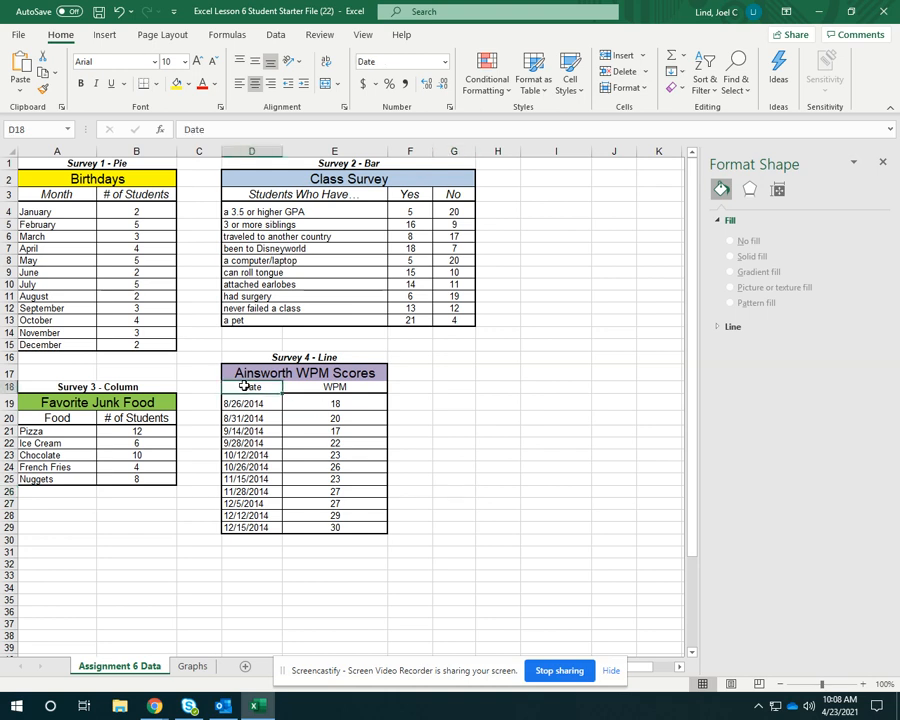
drag(245, 386, 362, 526)
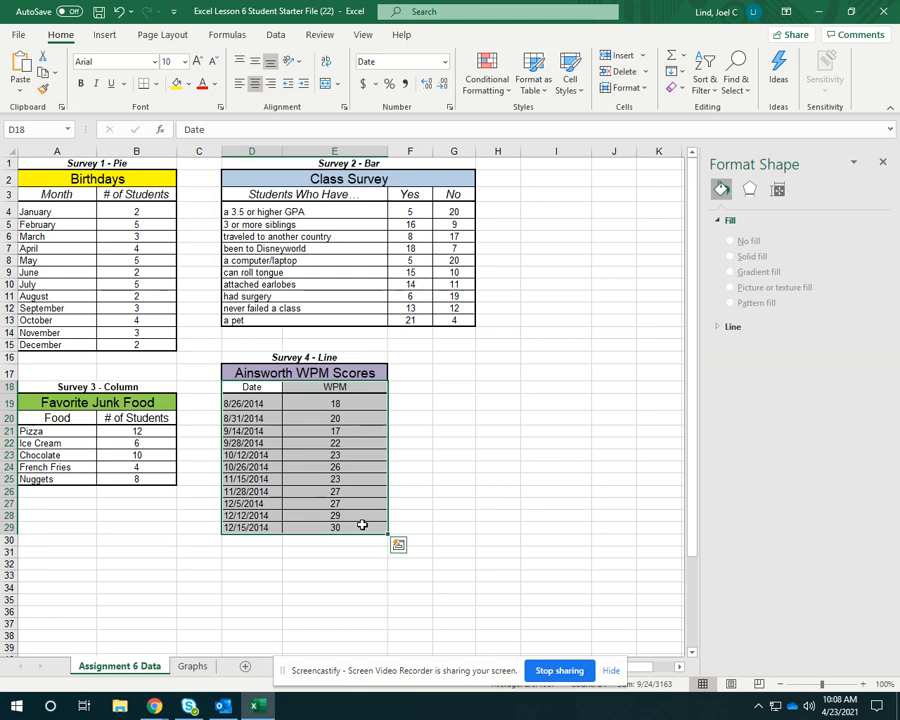
click(104, 34)
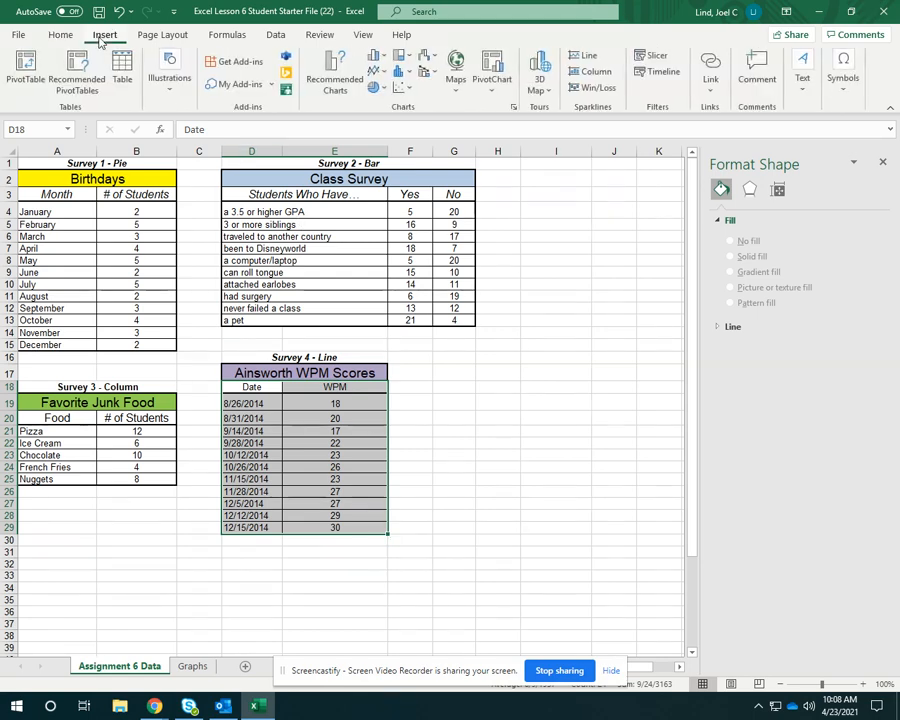
click(379, 74)
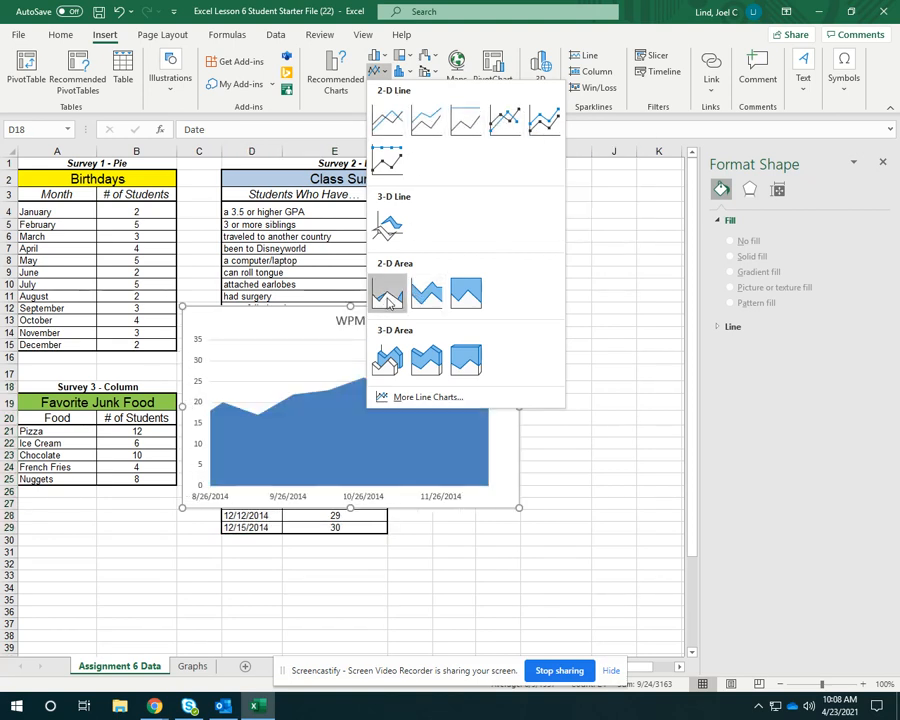
click(390, 228)
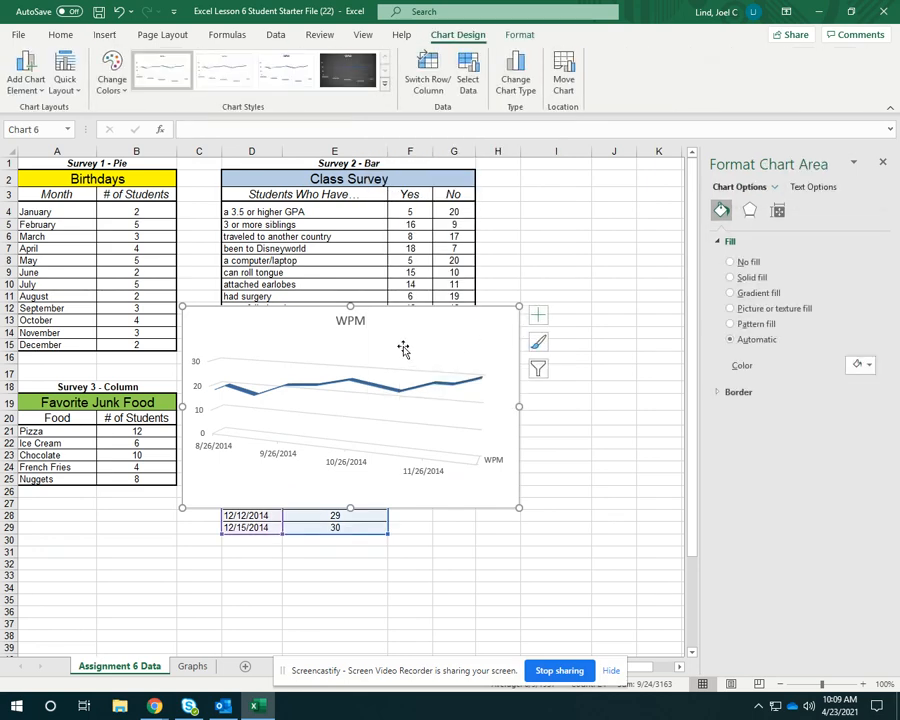
Widen the WPM line chart on both sides, make it taller, and apply the dark gradient chart style.
mouse_move(400, 318)
mouse_down()
mouse_move(536, 486)
mouse_move(460, 350)
mouse_up()
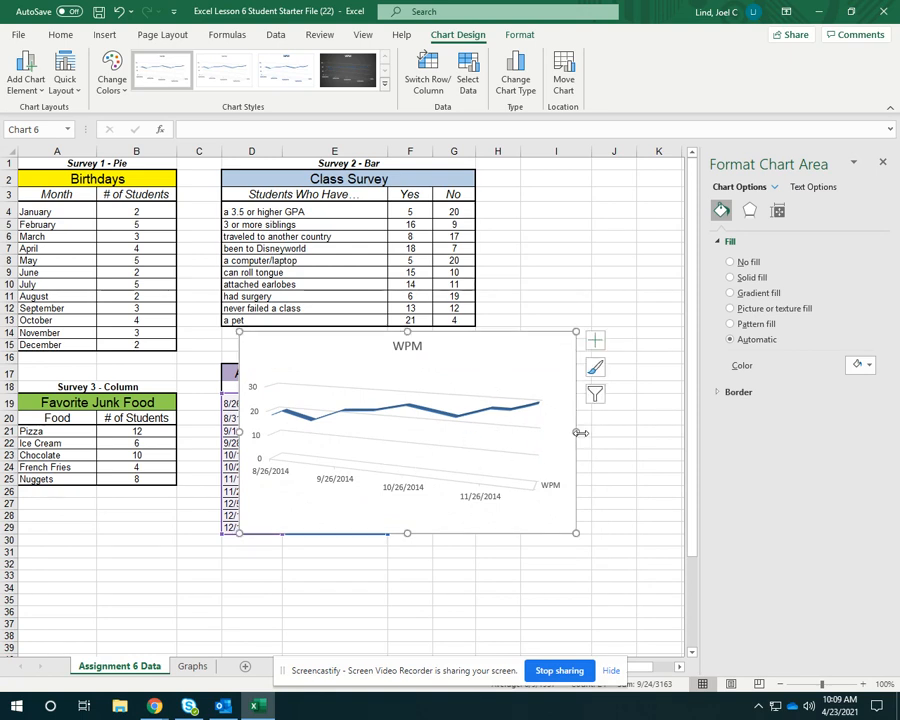
drag(580, 432, 627, 431)
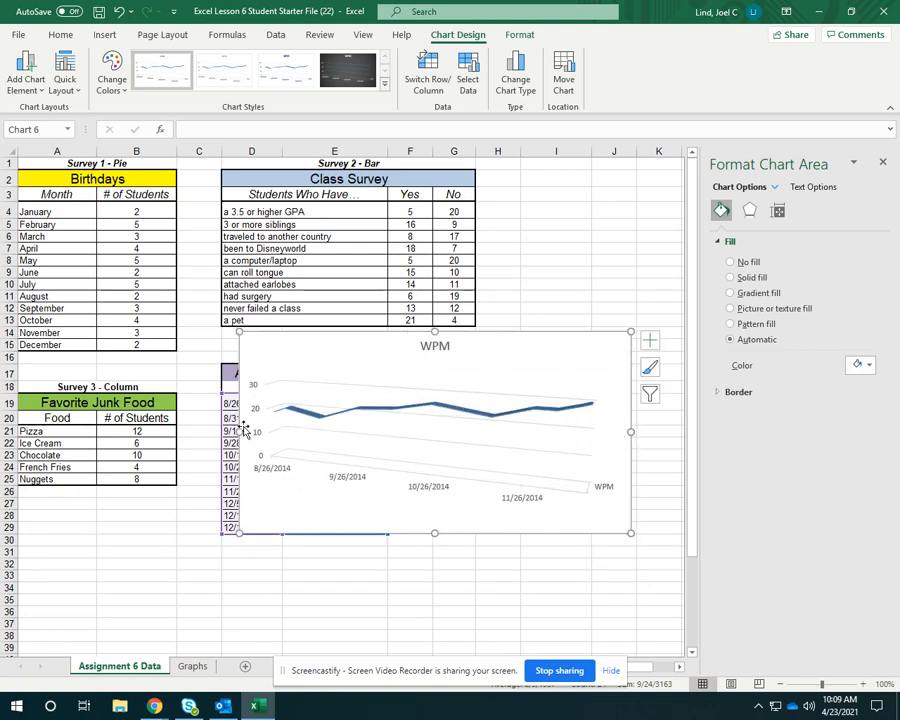
drag(239, 431, 147, 432)
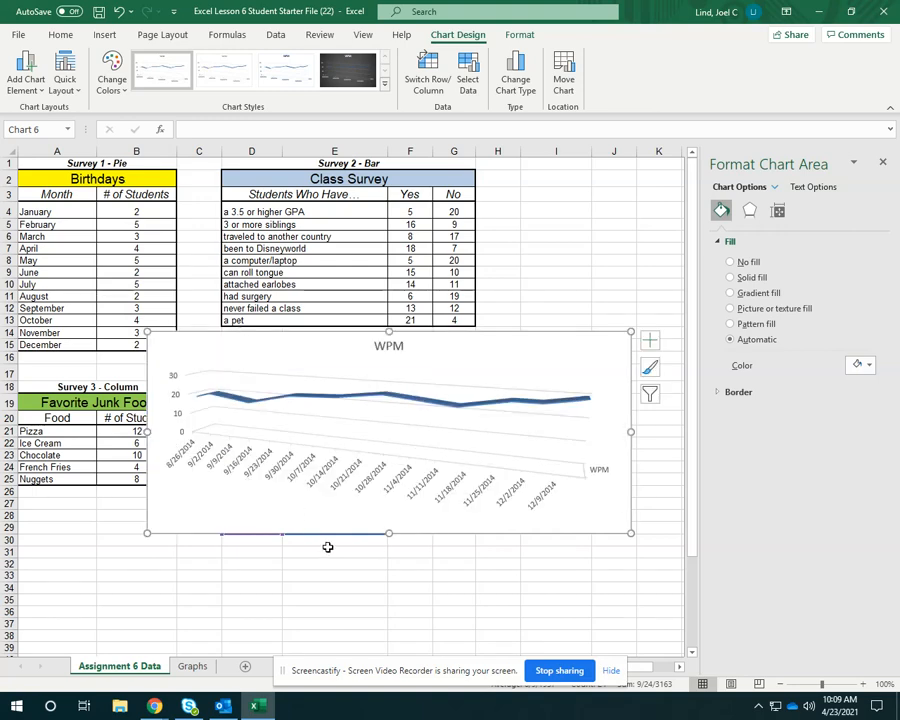
drag(390, 534, 390, 581)
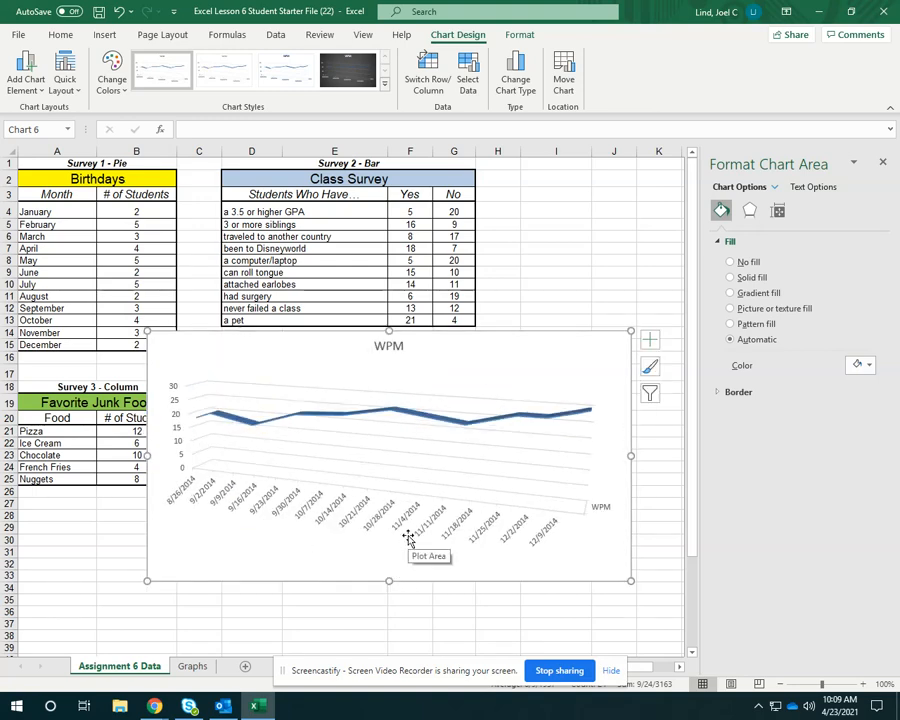
click(508, 421)
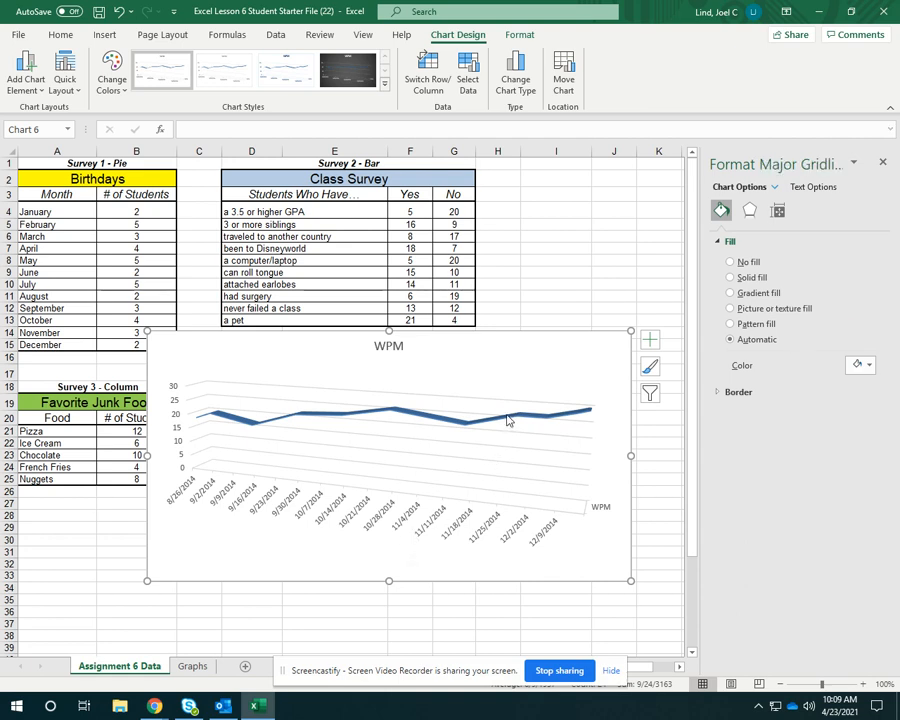
click(361, 75)
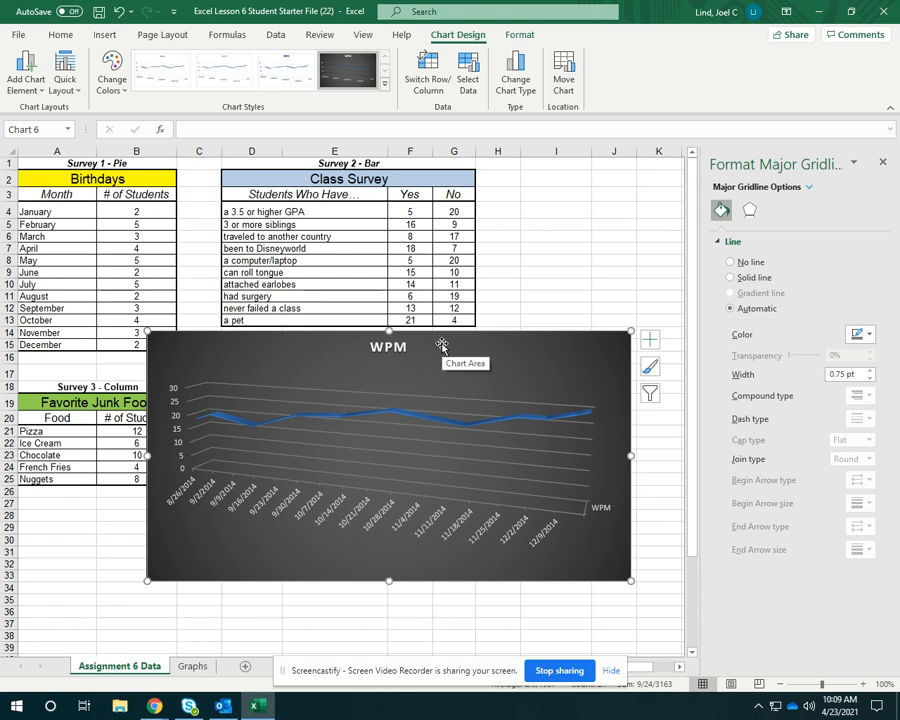
Select only the line segment between 12/5/2014 and 12/12/2014 in the WPM chart and fill it with standard red.
click(443, 420)
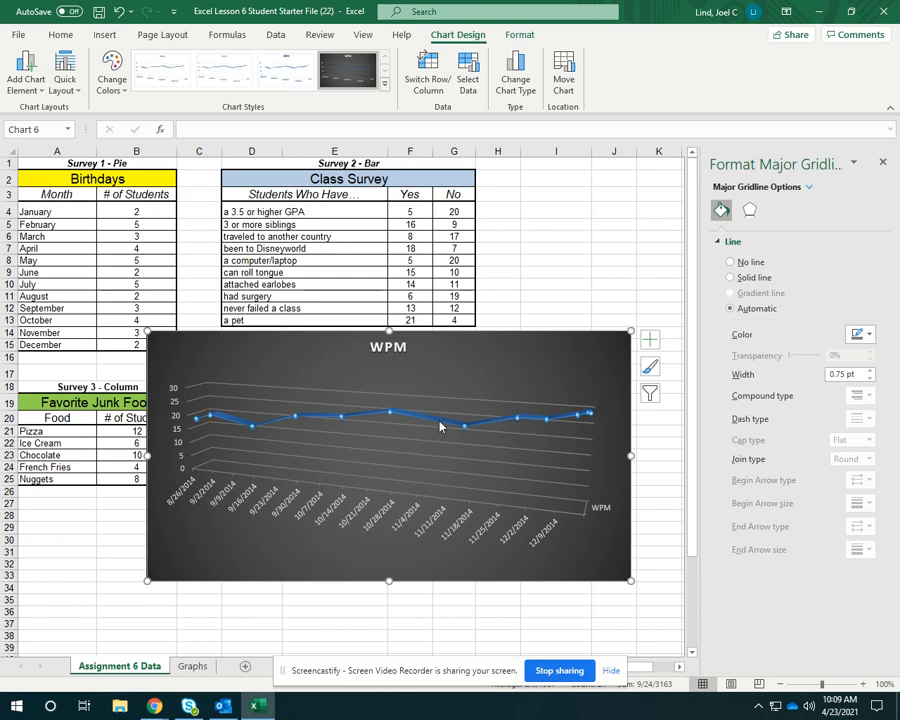
click(500, 421)
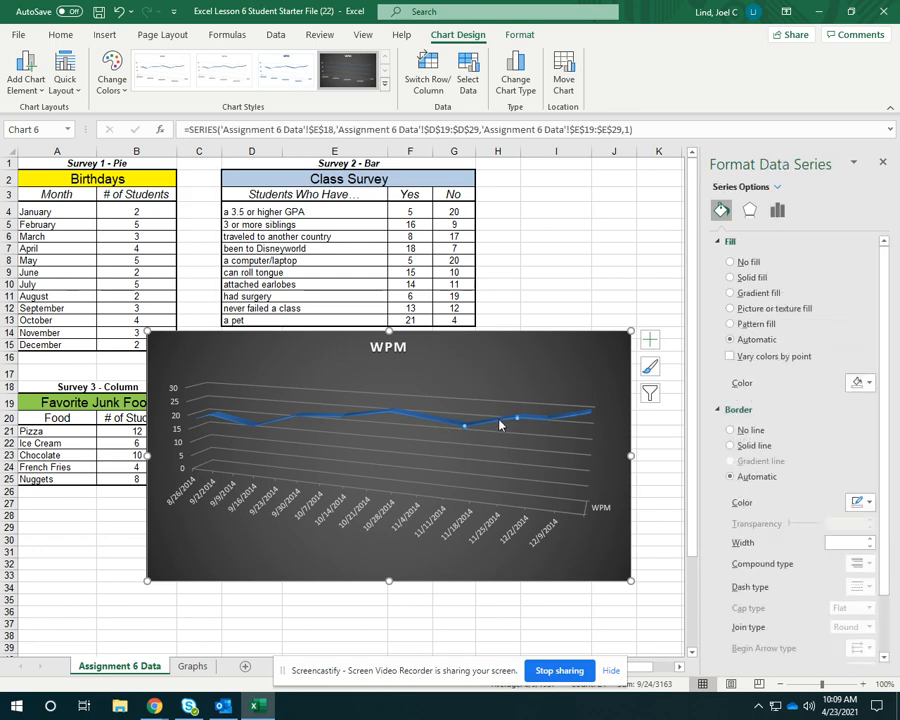
click(576, 420)
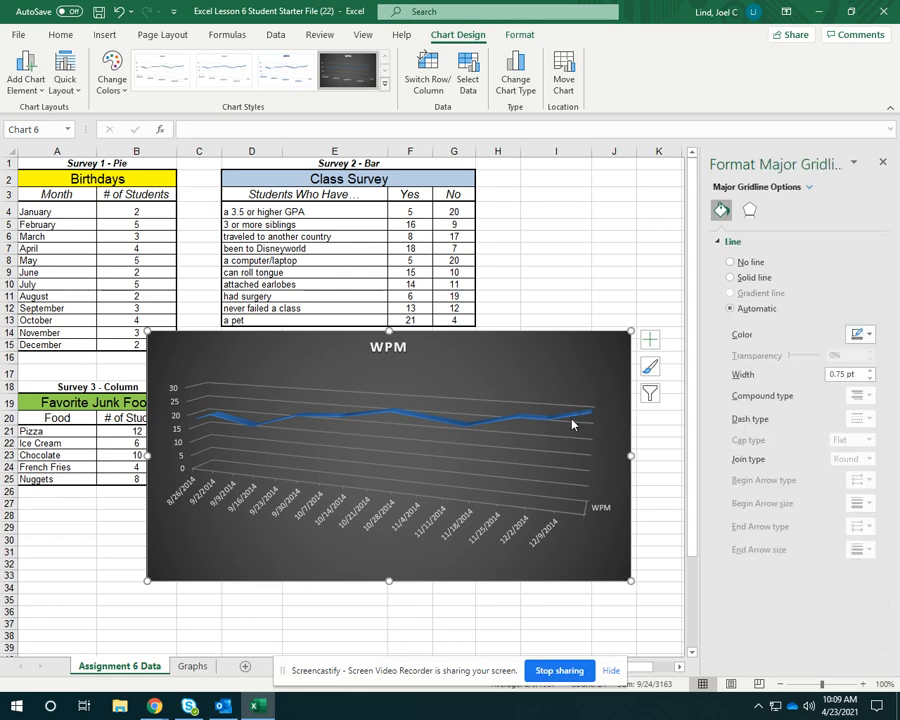
click(573, 418)
click(571, 420)
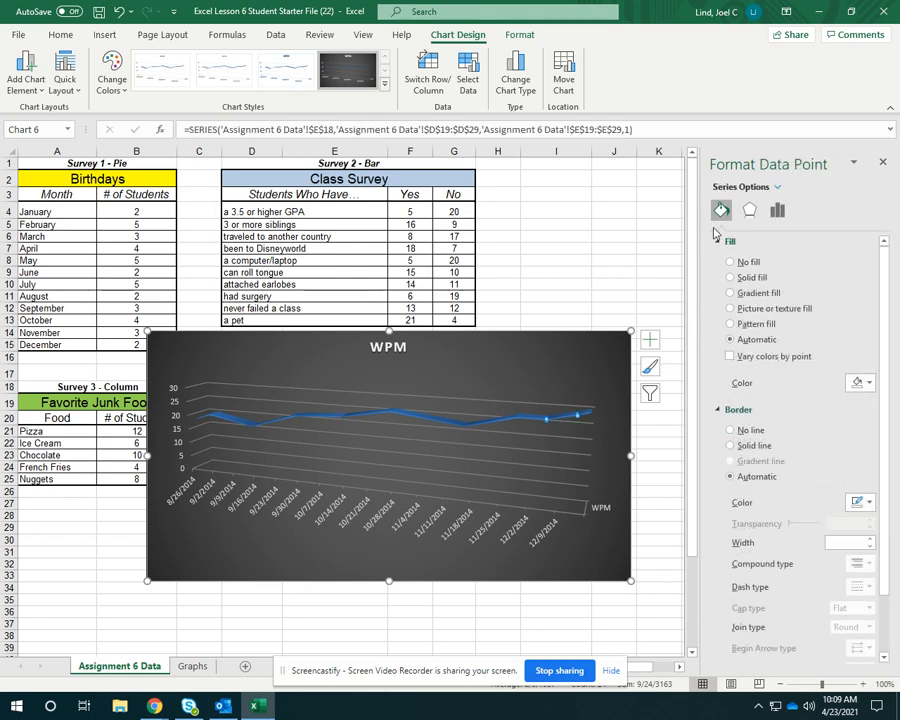
click(870, 391)
click(799, 514)
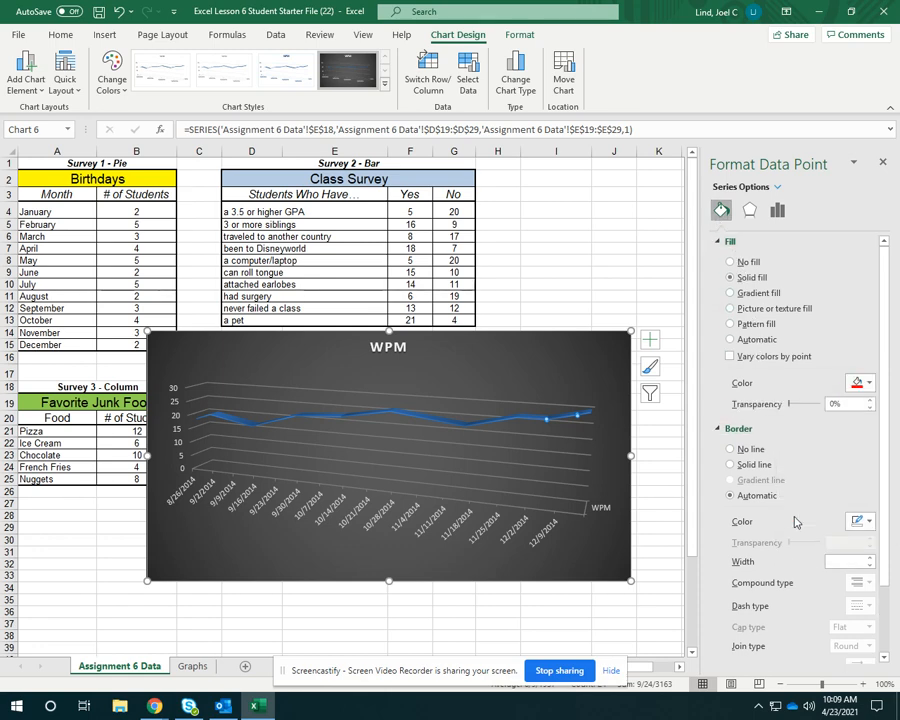
click(587, 461)
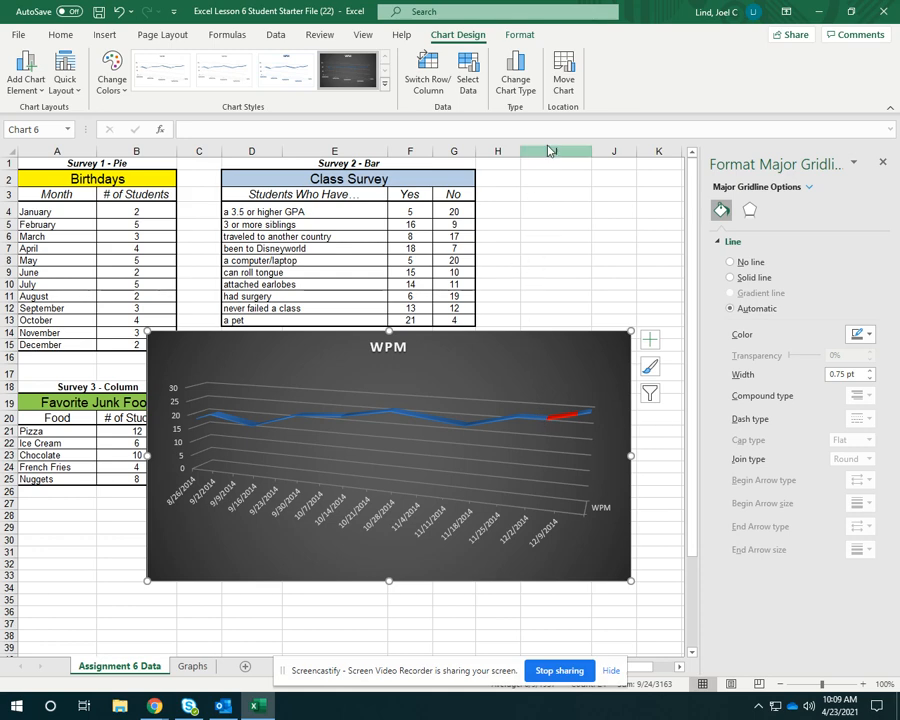
Move the WPM chart to the Graphs sheet as an object and place it beside the pie chart, below Class Survey.
click(579, 79)
click(705, 366)
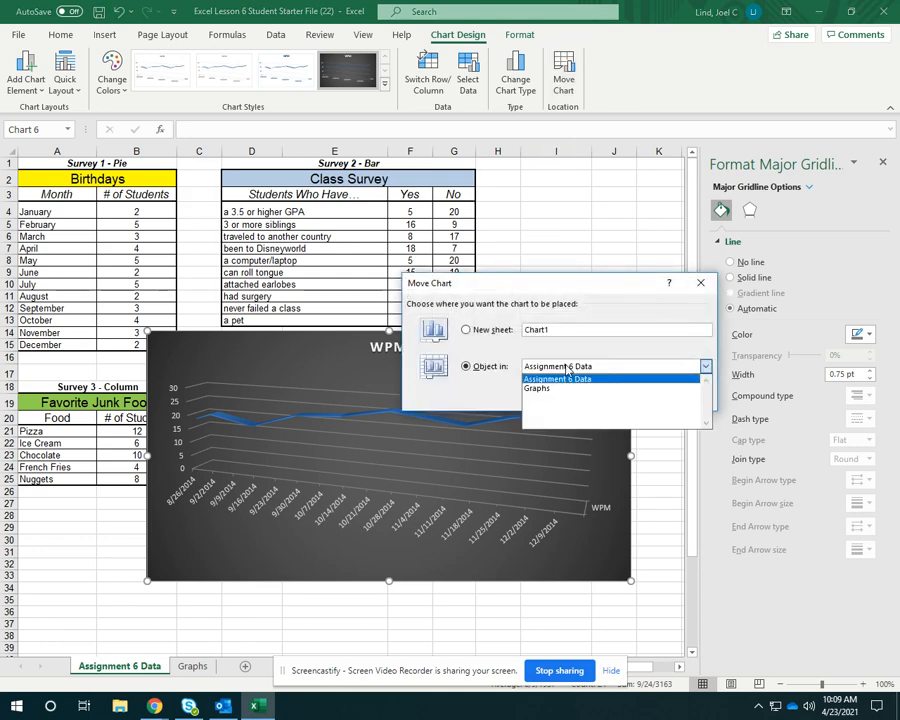
click(559, 389)
click(615, 395)
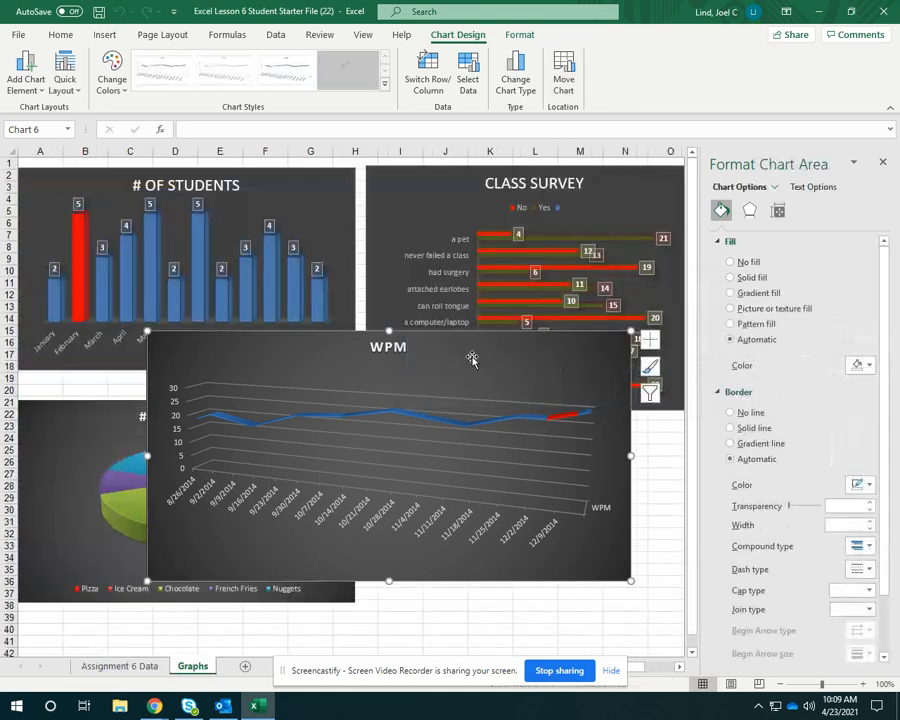
drag(521, 432, 677, 472)
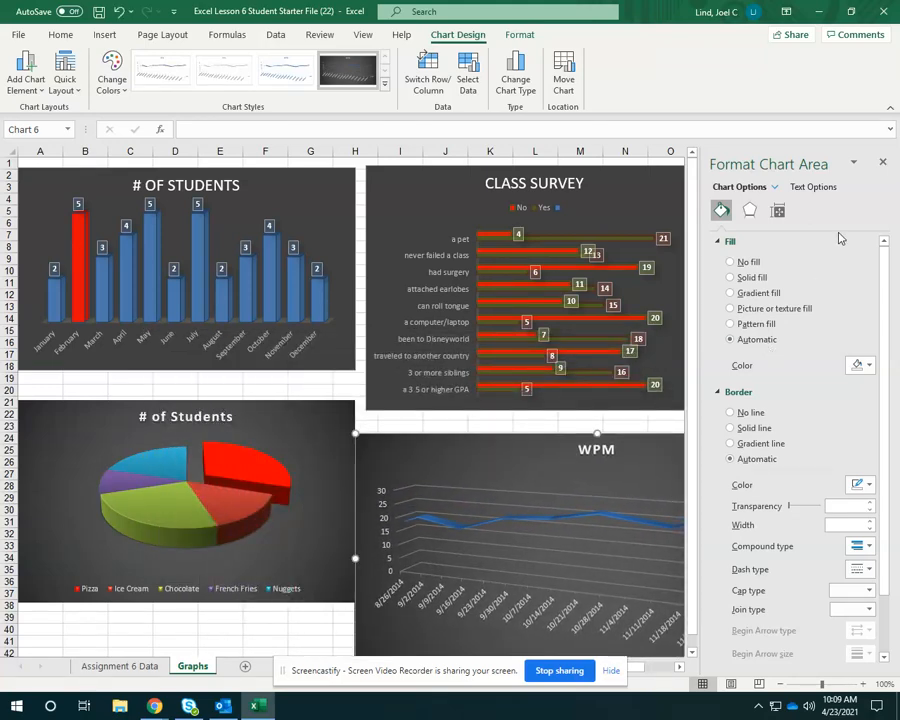
Close the chart formatting pane and shift the WPM chart directly beneath the Class Survey chart, roughly aligning their left edges.
click(883, 163)
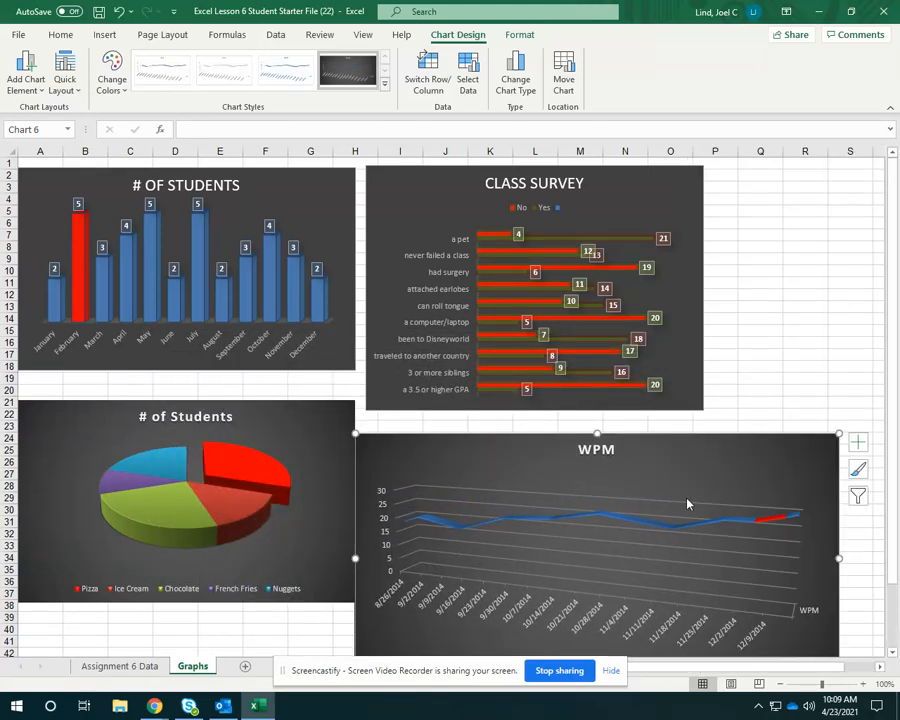
drag(672, 457, 682, 434)
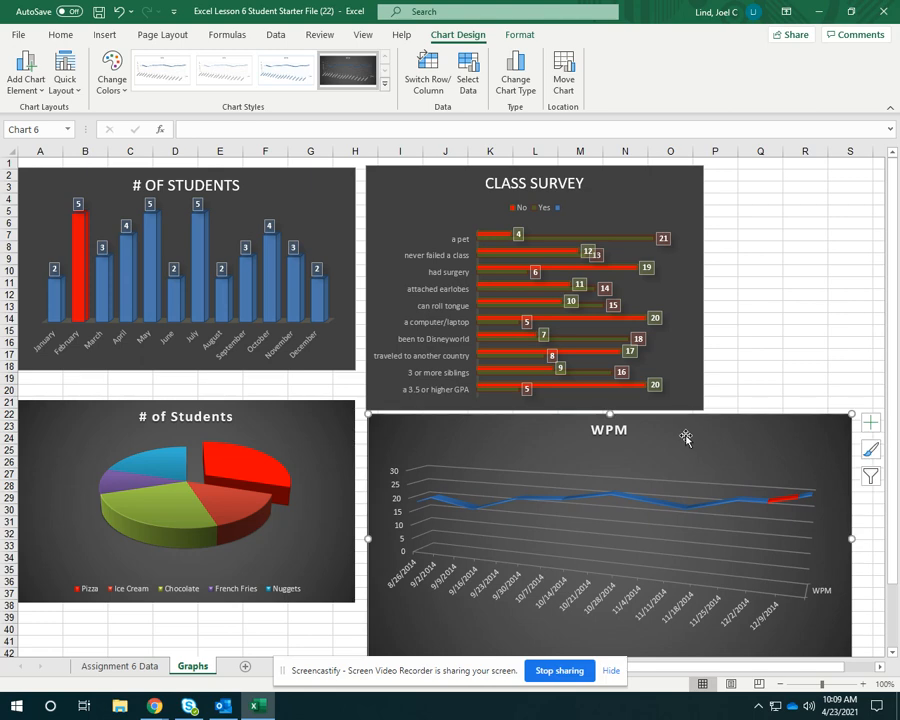
scroll(690, 442, down, 1)
scroll(700, 450, up, 1)
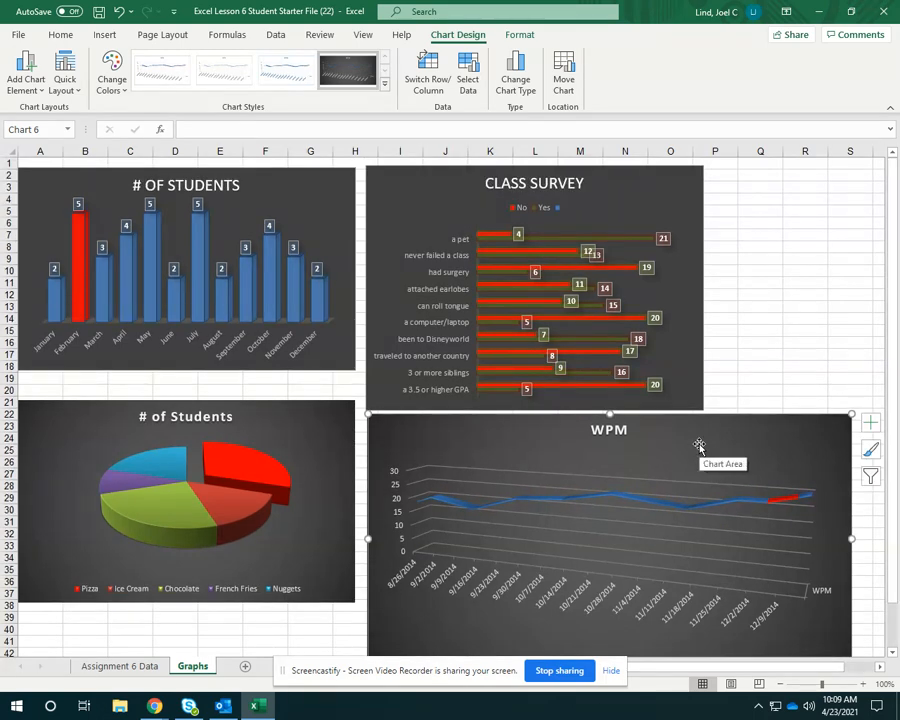